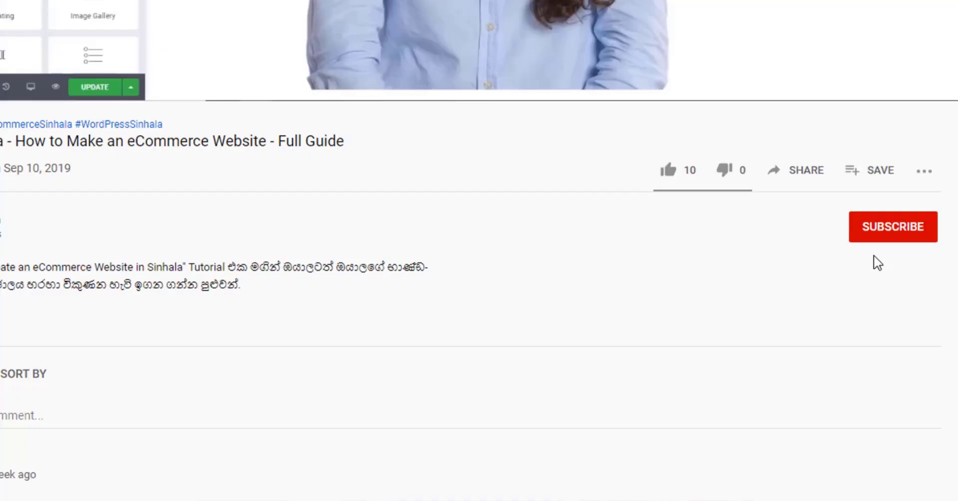
left_click(873, 234)
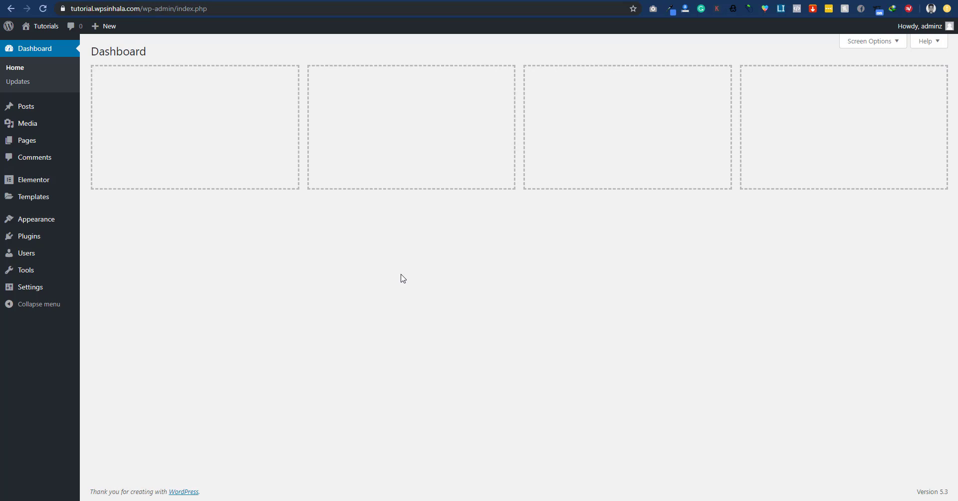
Step: Find the Download Monitor plugin by searching for "download monitor", and install and activate it
mouse_move(28, 238)
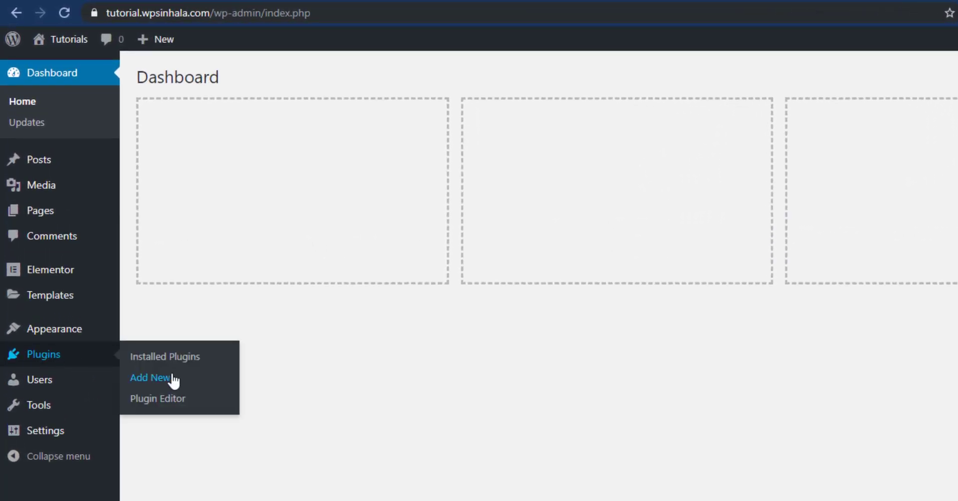
left_click(114, 251)
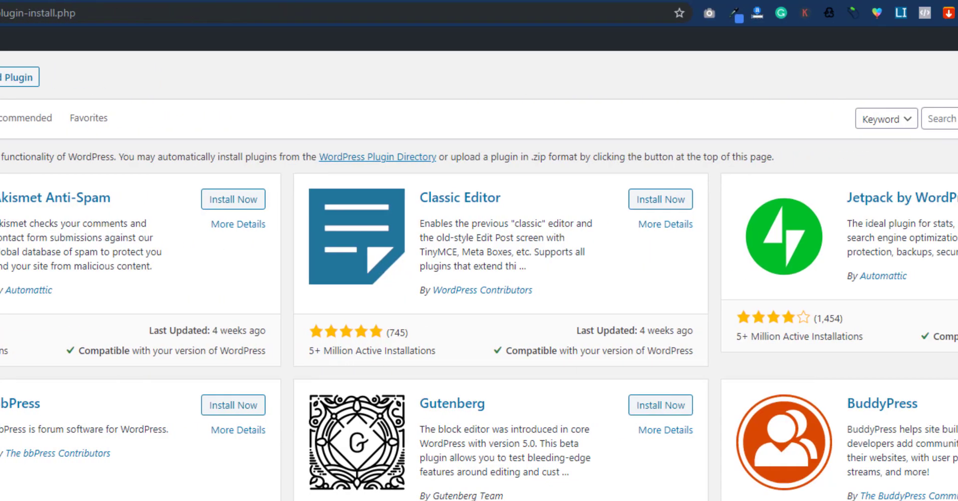
left_click(798, 124)
type("download monitor")
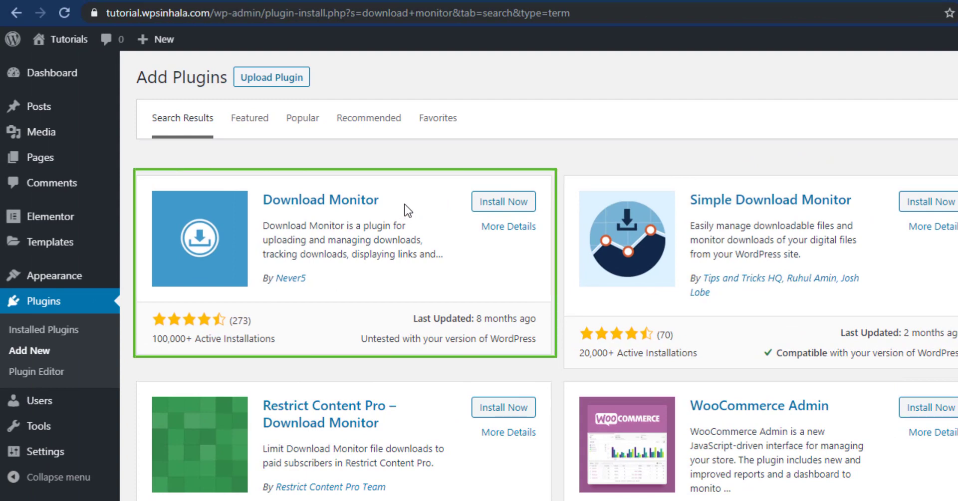
left_click(514, 205)
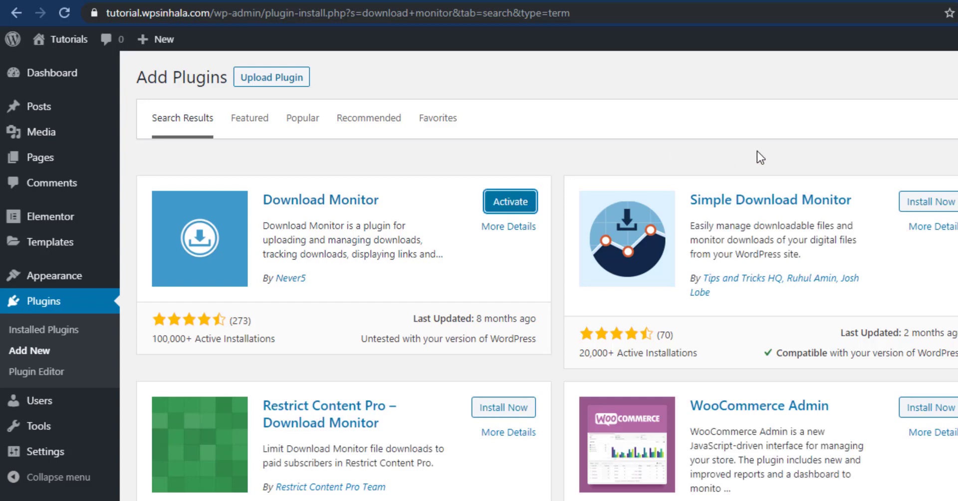
left_click(508, 201)
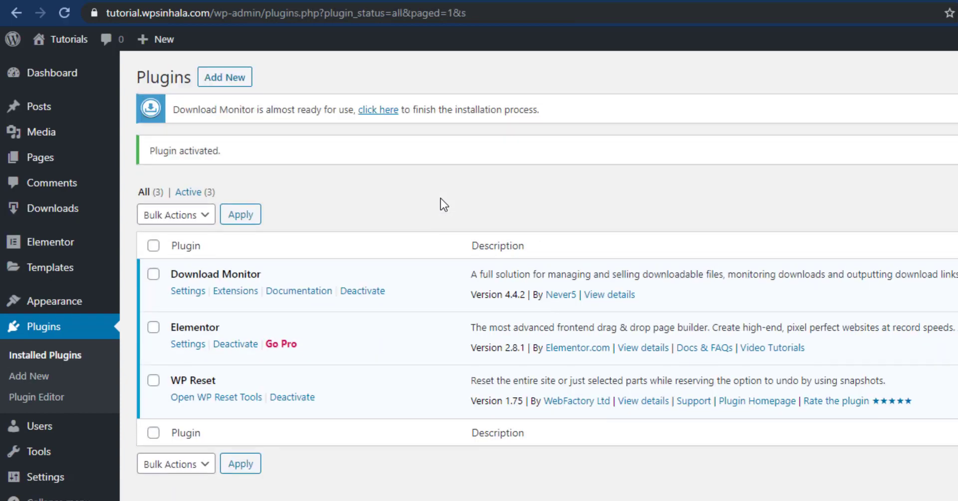
Step: Create a new download entry titled "Test File"
mouse_move(65, 215)
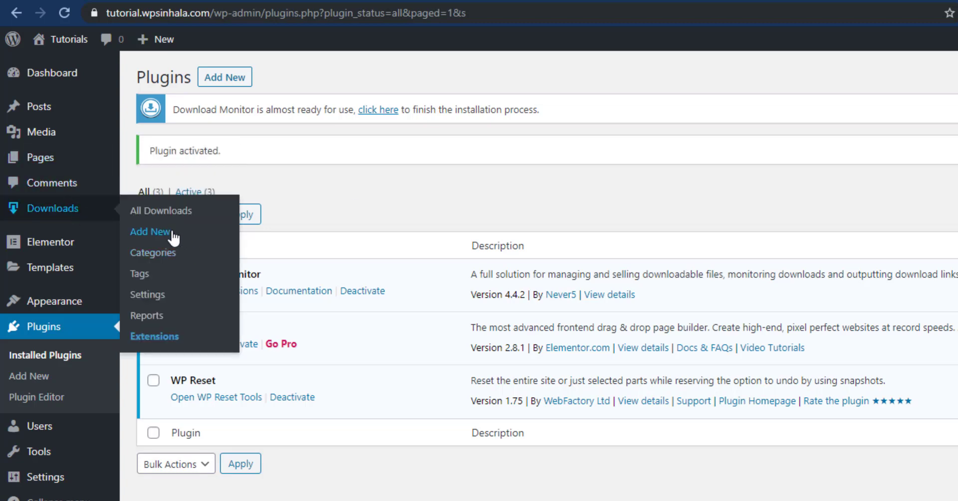
left_click(176, 234)
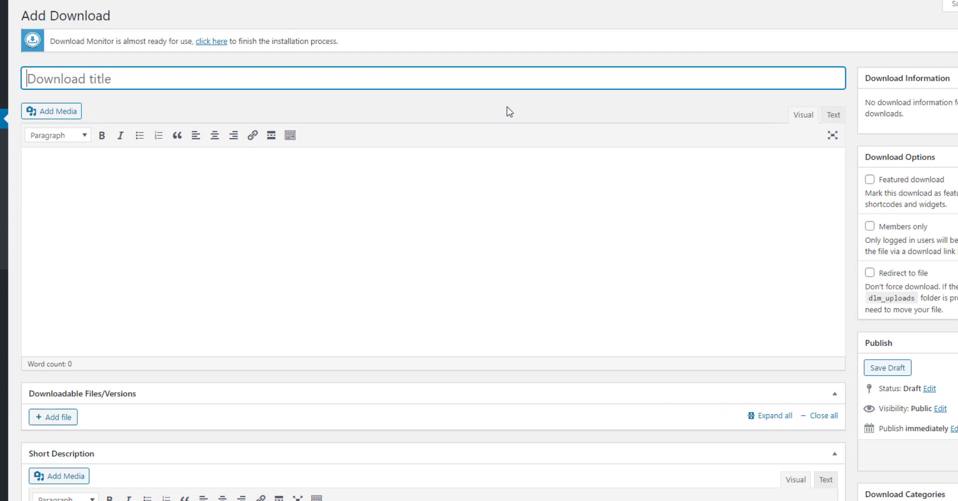
type("Test File")
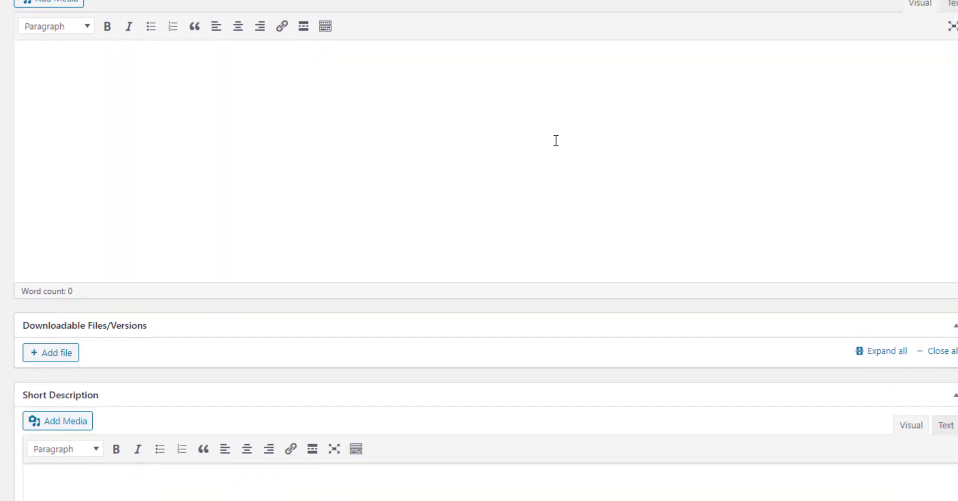
Step: Add a downloadable file to the entry by uploading the archive named "file" from the Download Monitor folder and inserting its URL
scroll(338, 104, "down", 4)
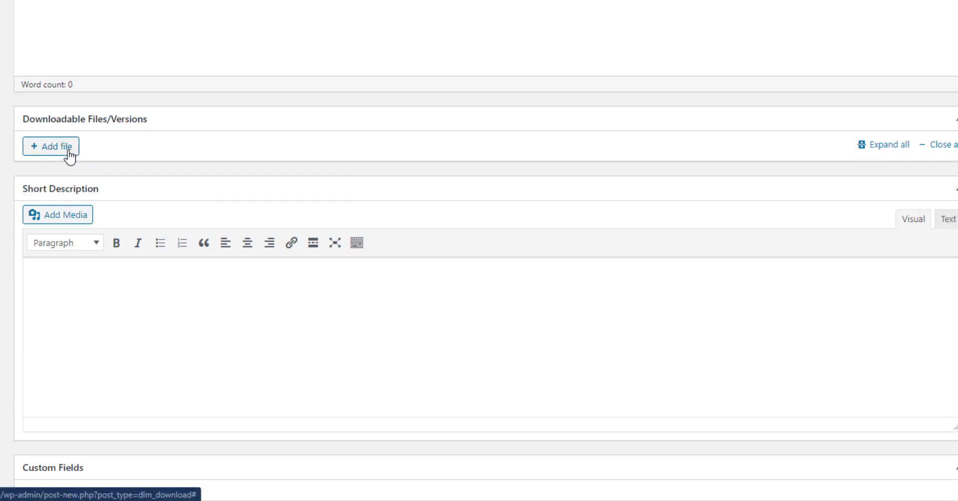
left_click(53, 149)
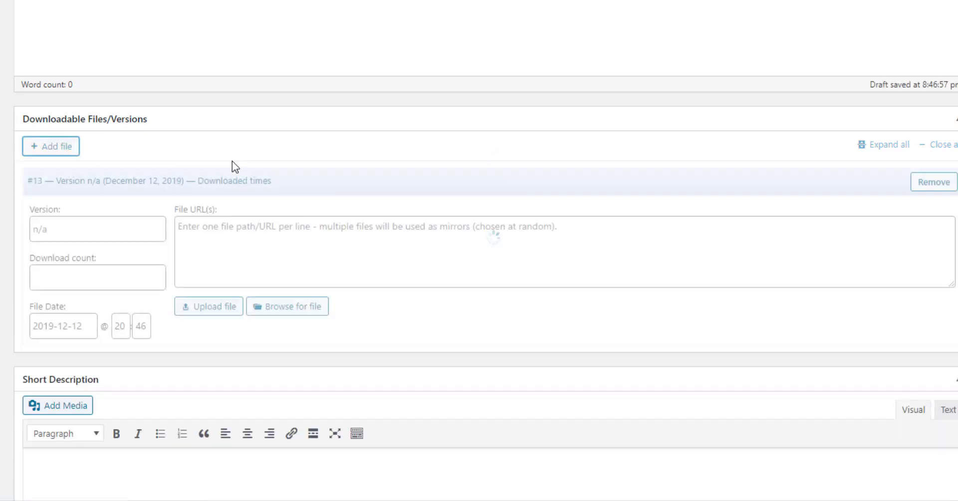
scroll(392, 267, "down", 3)
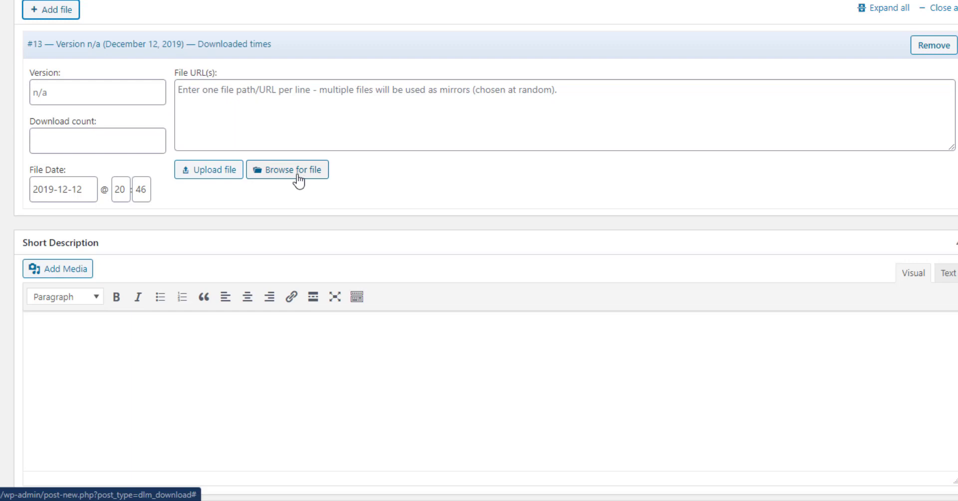
left_click(207, 174)
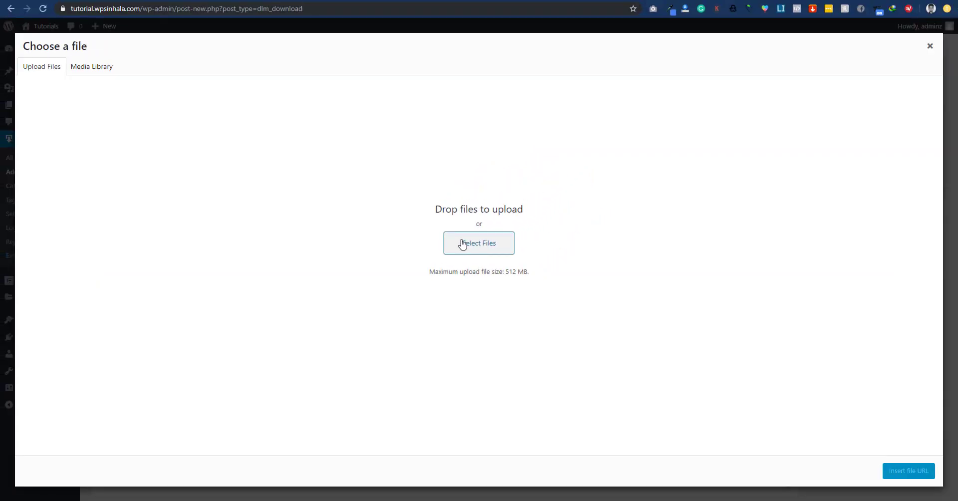
left_click(463, 244)
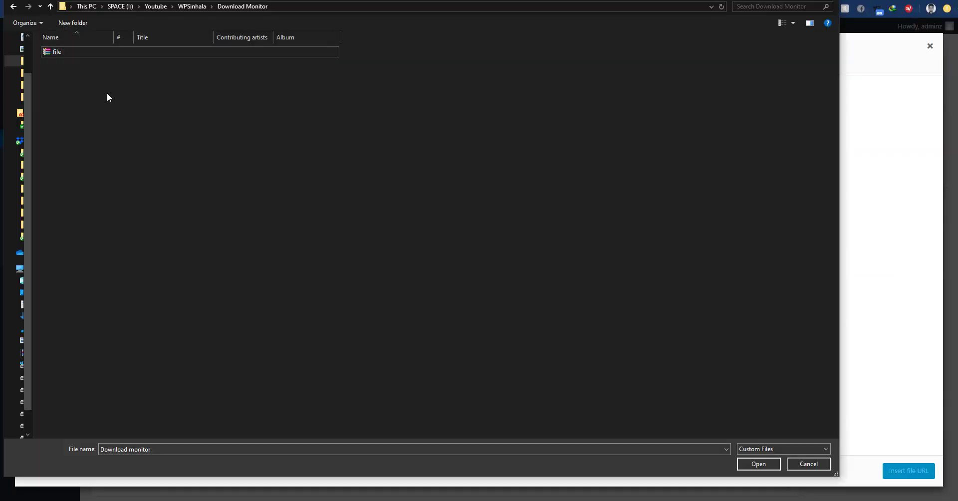
left_click(84, 57)
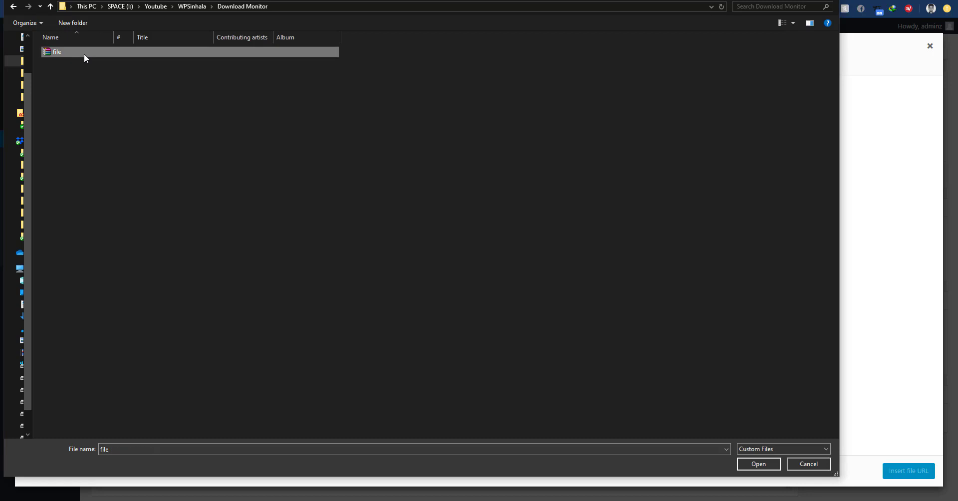
double_click(84, 54)
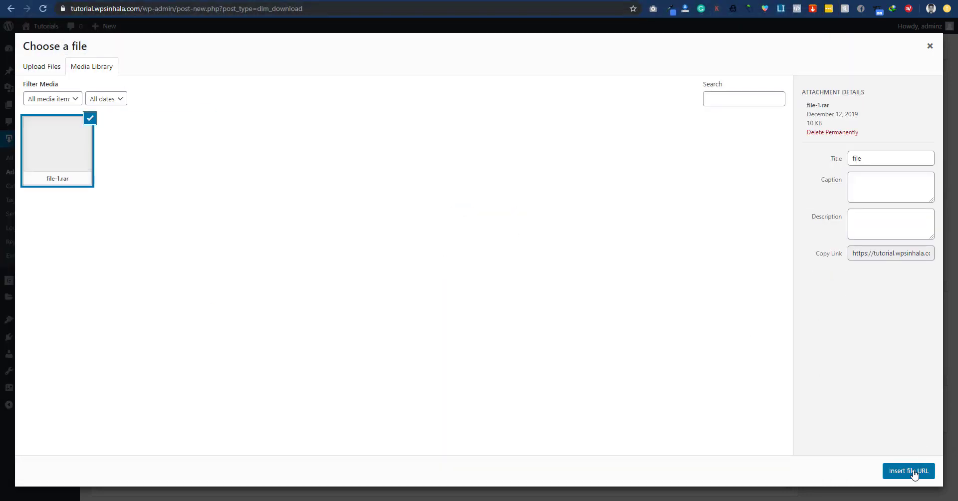
left_click(914, 474)
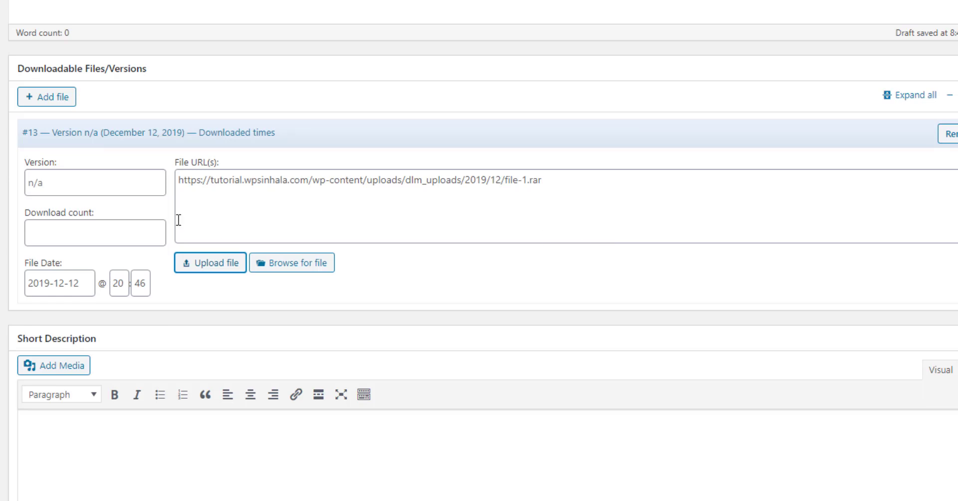
Step: Publish the Test File download, leaving its version and download count fields empty
left_click(110, 183)
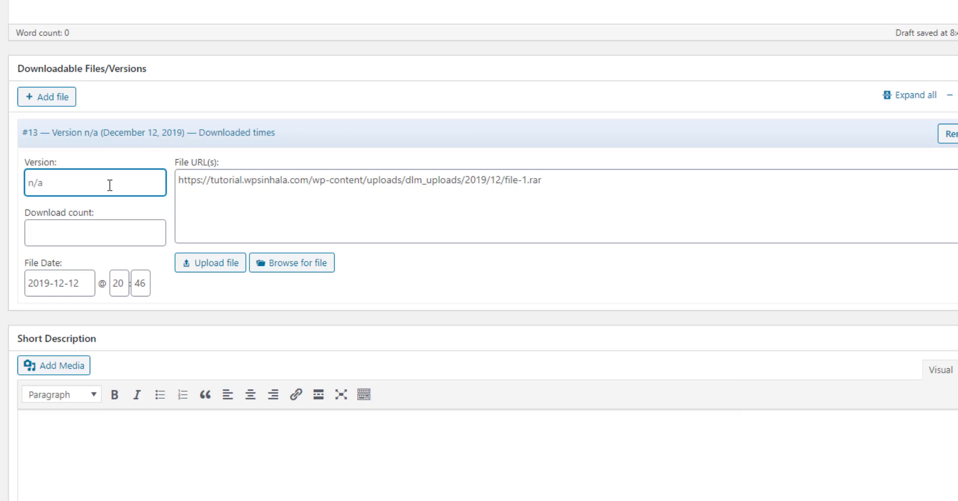
left_click(110, 238)
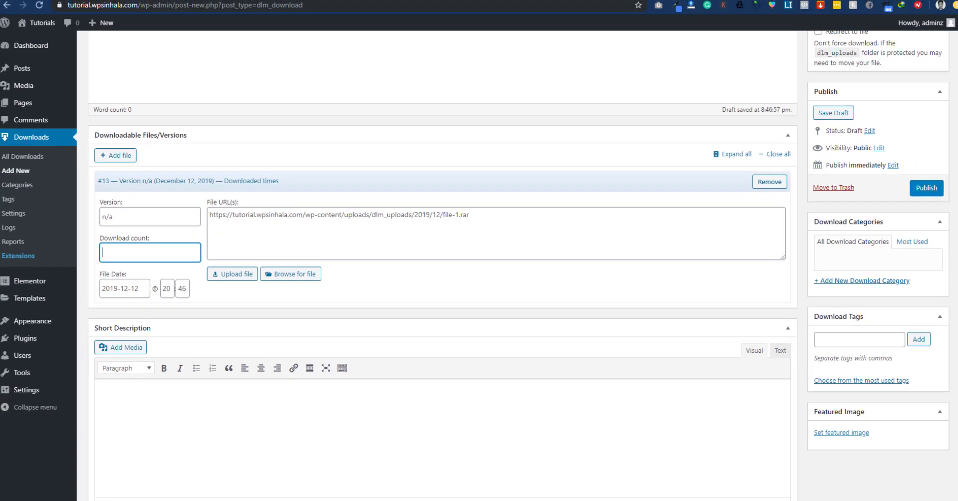
scroll(524, 270, "up", 3)
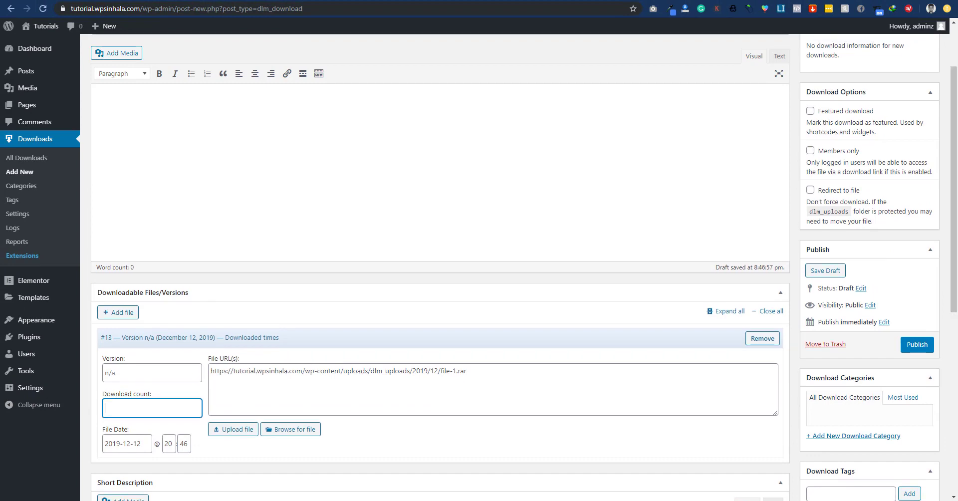
scroll(957, 274, "down", 2)
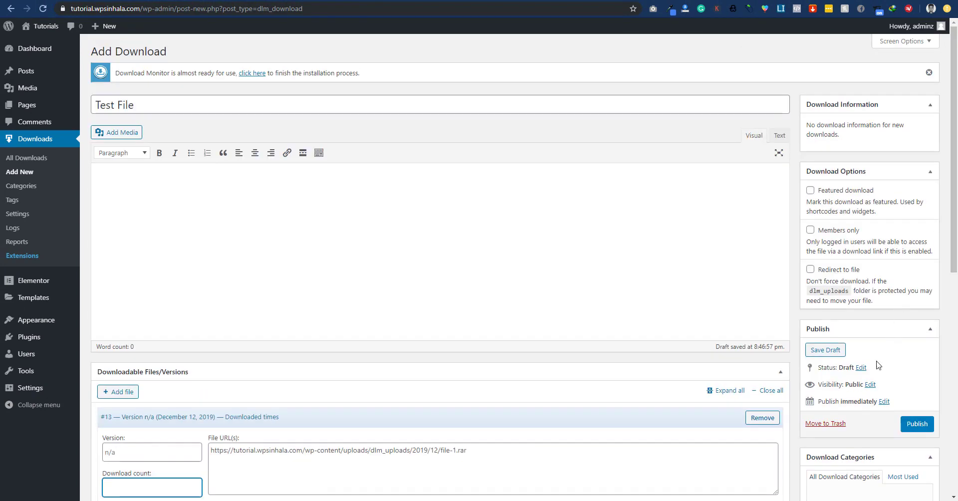
left_click(917, 426)
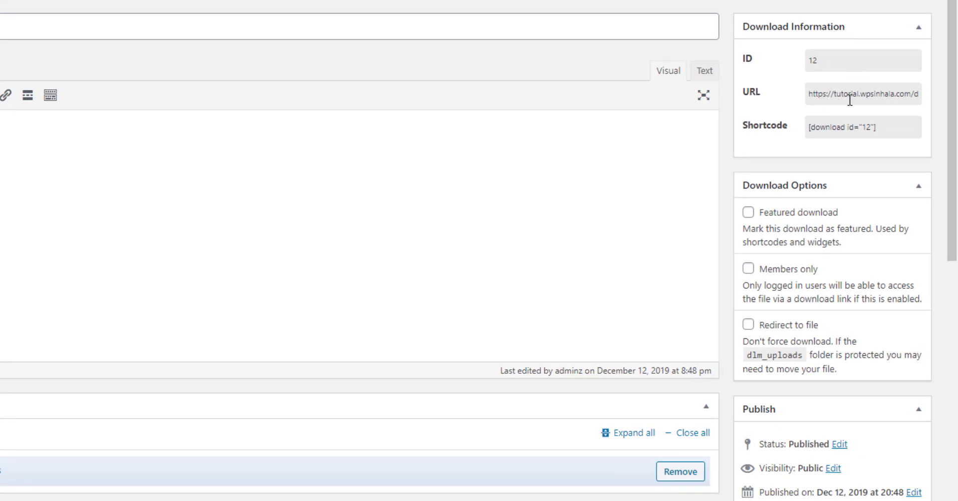
Step: Test the published download's URL by opening it in the browser, and cancel the file download it starts
left_click(889, 97)
left_click(879, 120)
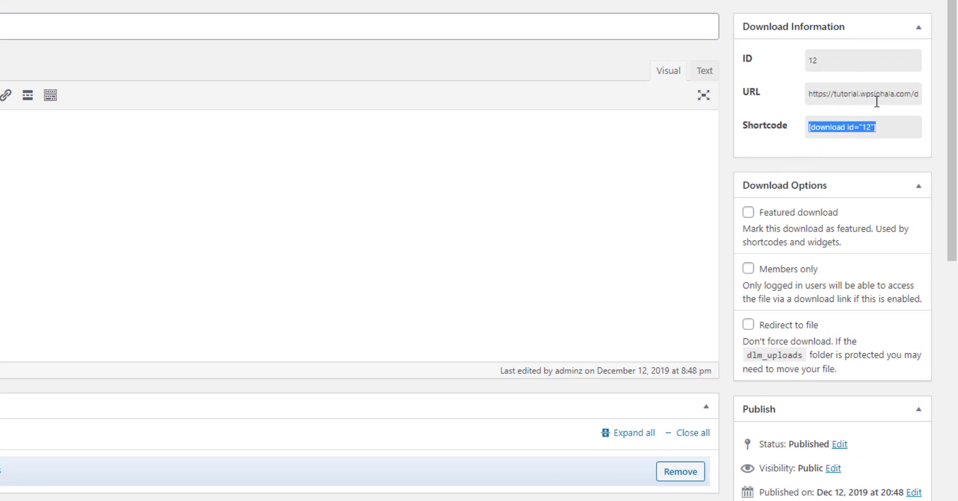
left_click(875, 98)
right_click(870, 95)
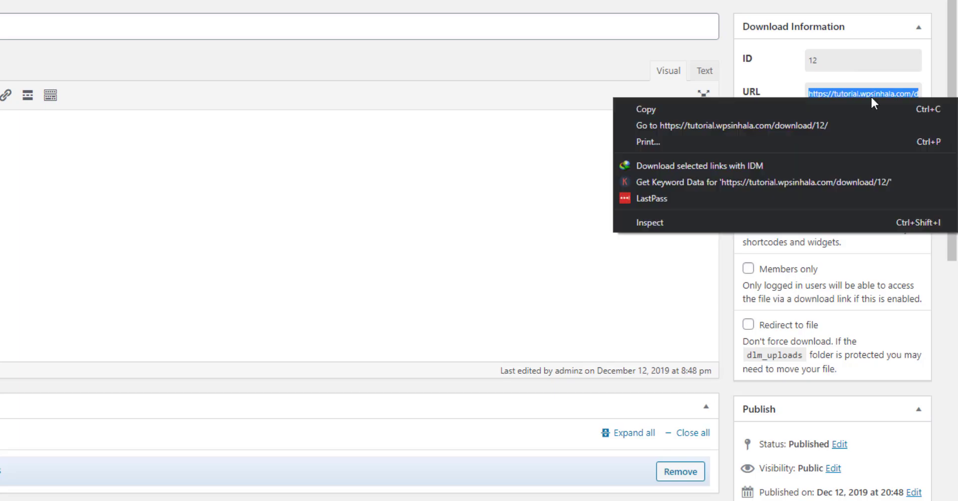
left_click(743, 125)
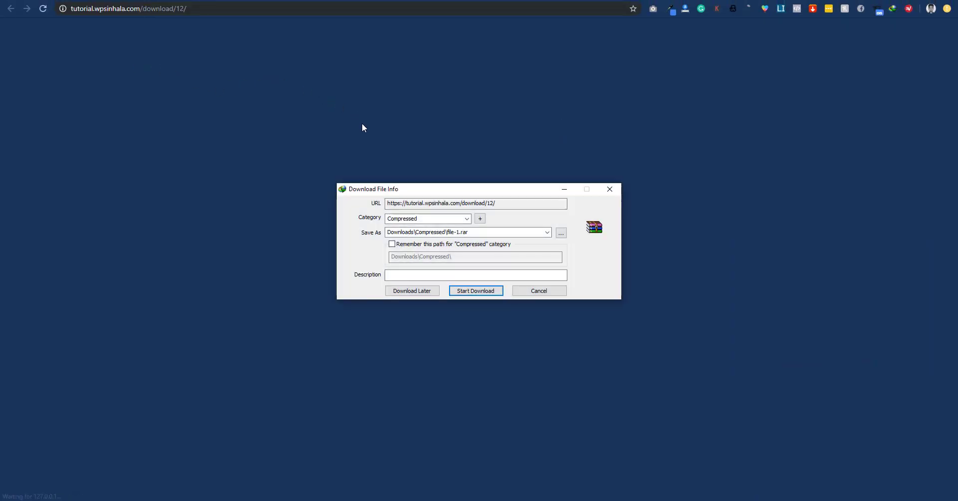
left_click(539, 292)
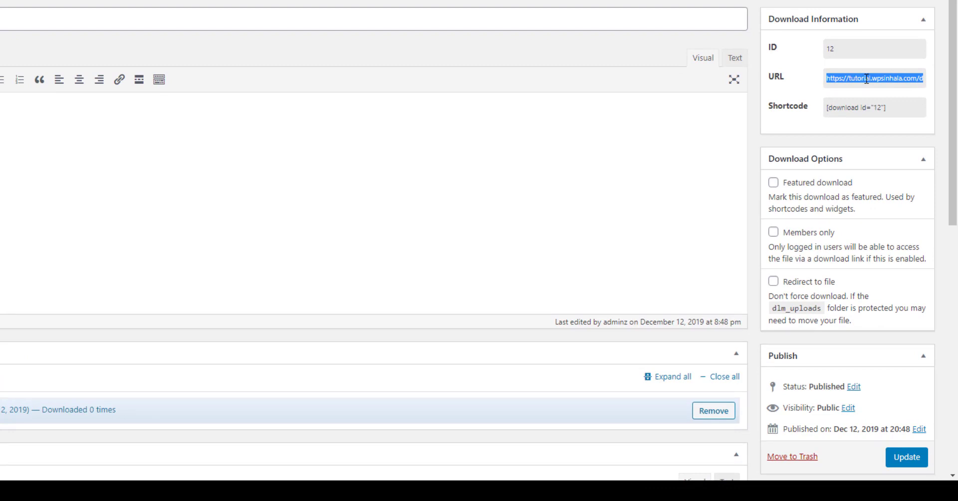
Step: Copy the URL from the Test File download's information
right_click(867, 78)
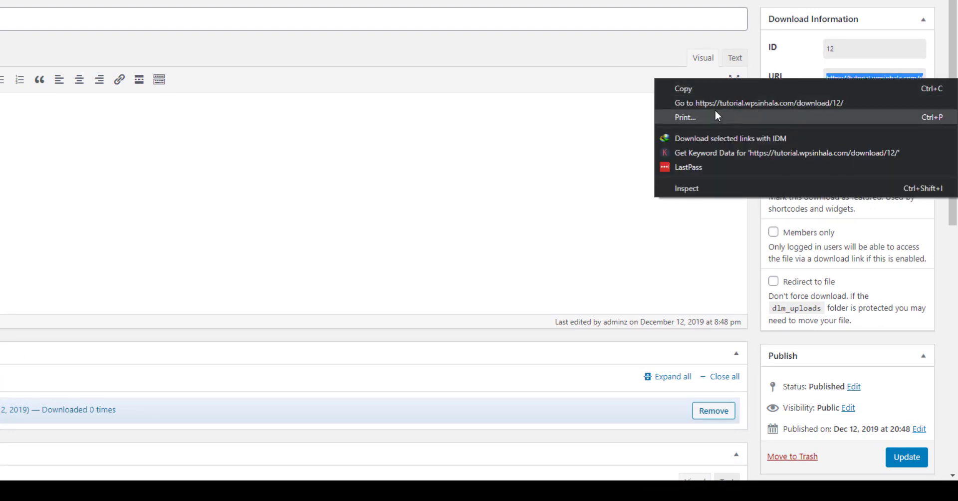
left_click(696, 91)
Step: Switch to the page in the Elementor editor and add a single-column section to it
mouse_move(20, 107)
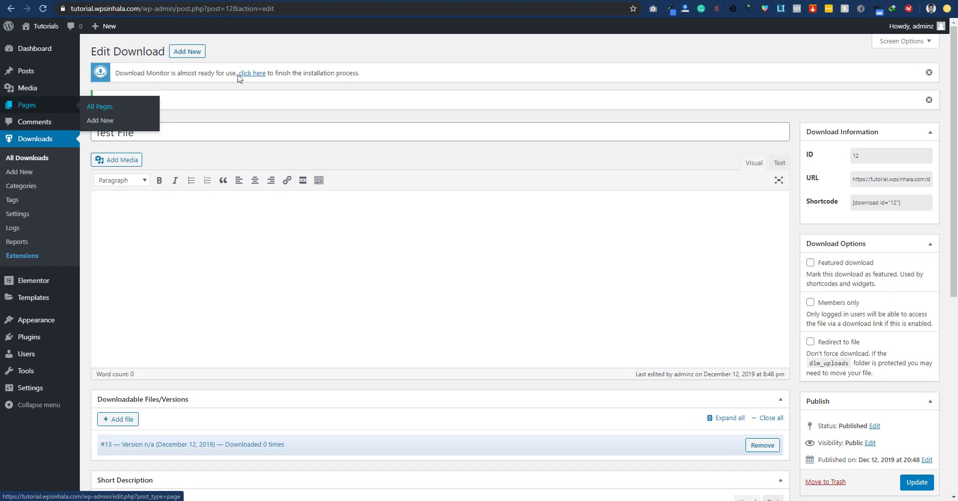
left_click(225, 48)
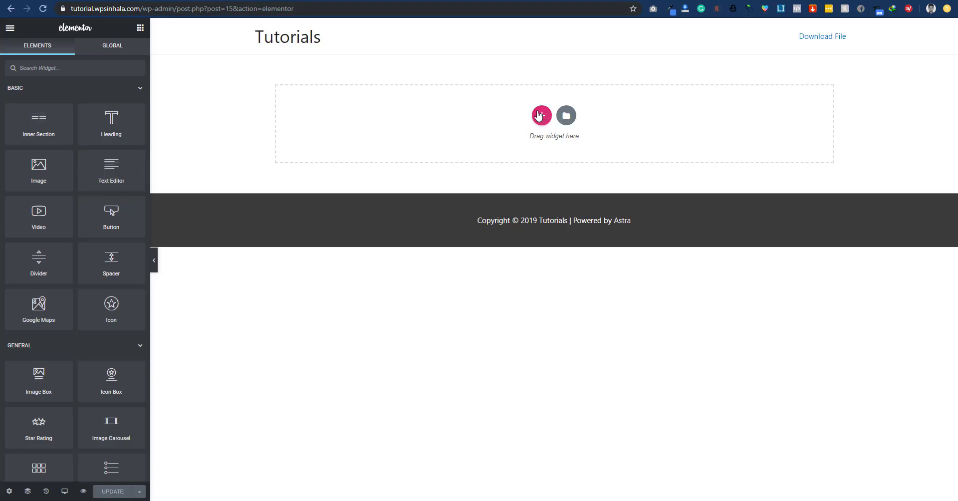
left_click(539, 116)
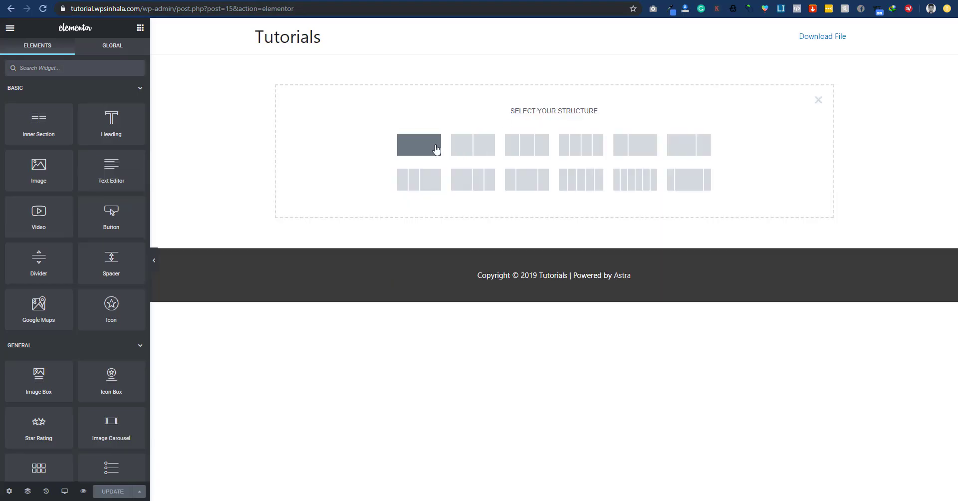
left_click(420, 144)
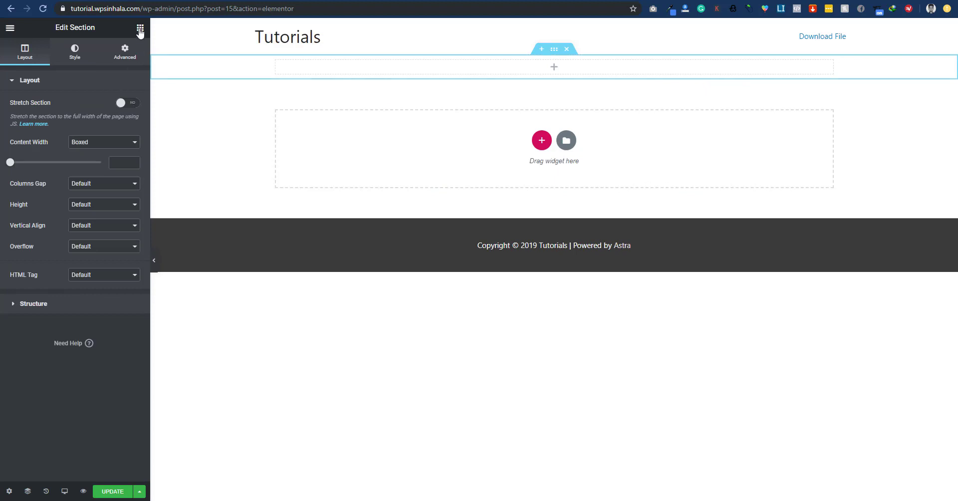
Step: Add a Heading widget to the new section, center it, set its title to "Download Your File Below", and return to the widget list
left_click(140, 28)
left_click_drag(107, 119, 585, 74)
left_click(95, 245)
left_click_drag(102, 116, 1, 128)
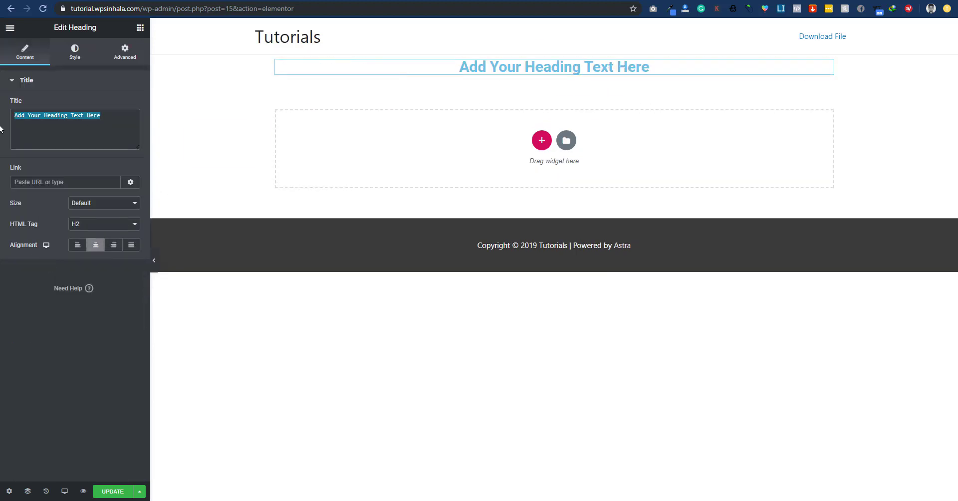
type("Download Your File Below")
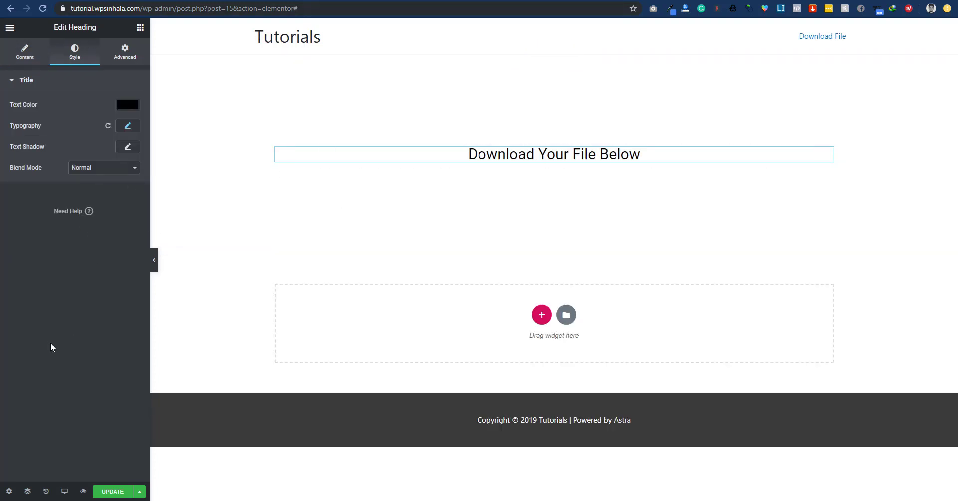
left_click(27, 56)
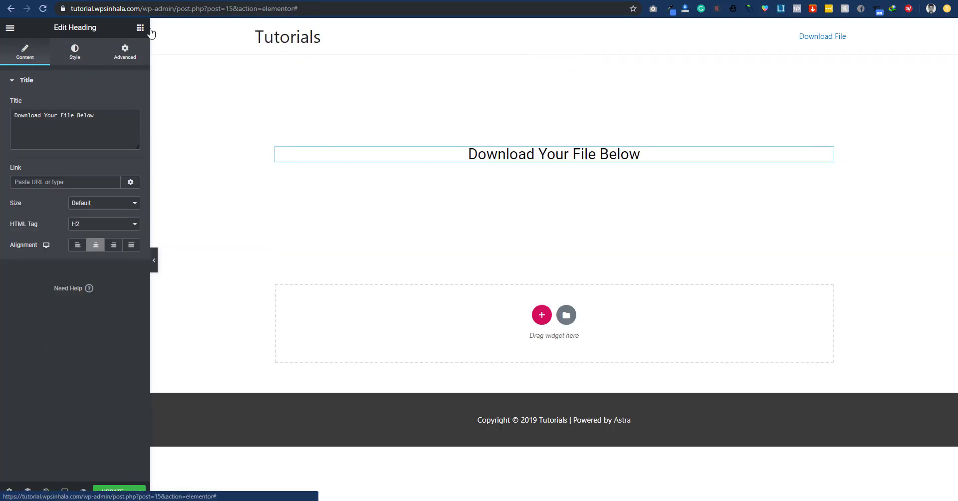
left_click(140, 29)
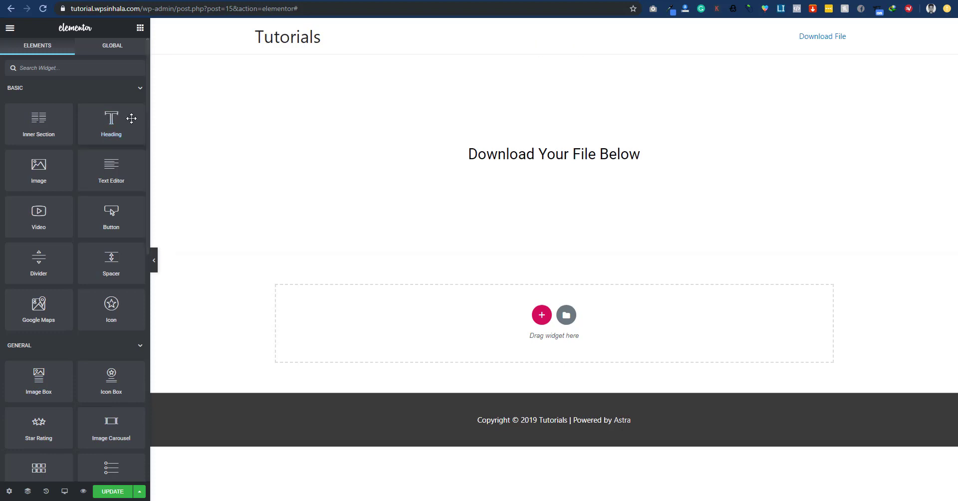
Step: Look over the text color and other style options of the "Download Your File Below" heading
left_click(99, 89)
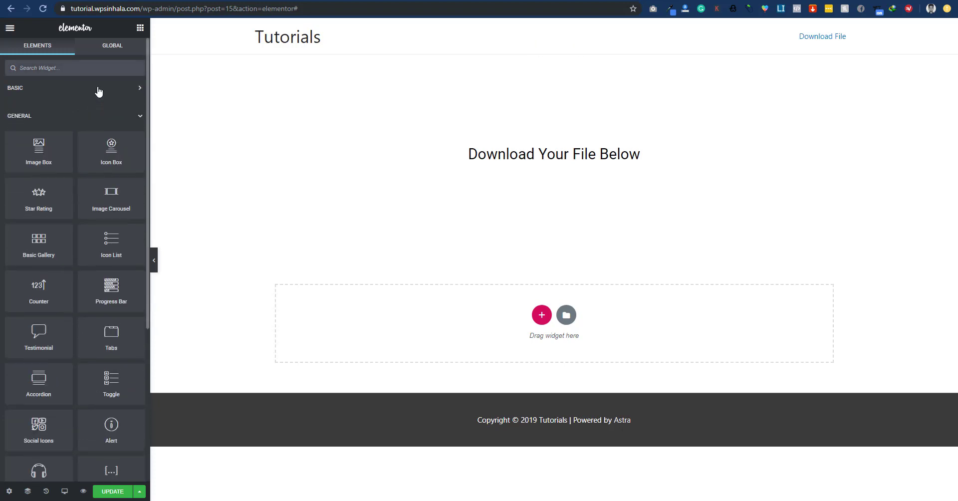
left_click(98, 89)
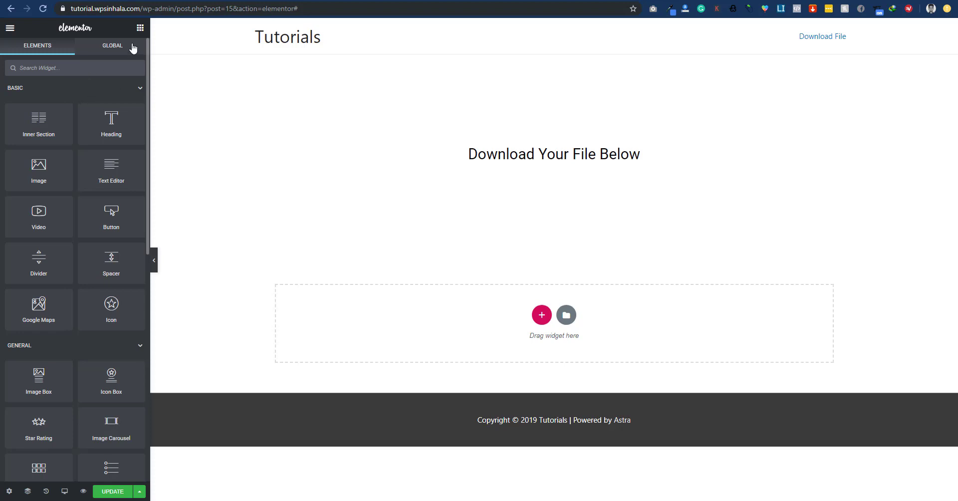
left_click(554, 154)
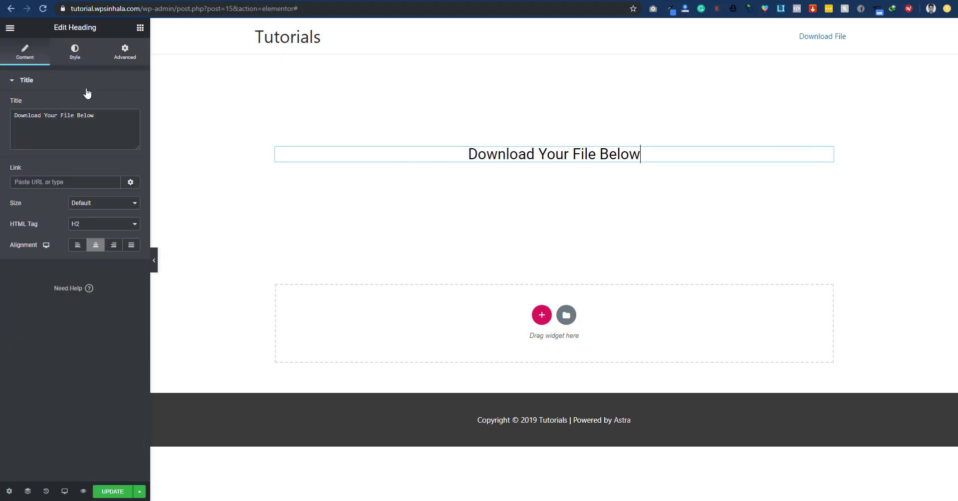
left_click(74, 55)
left_click(128, 103)
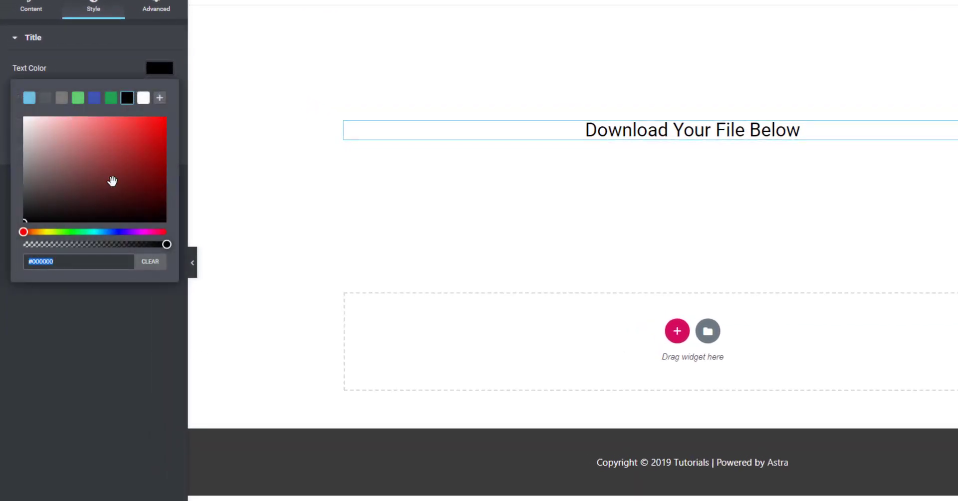
left_click(59, 344)
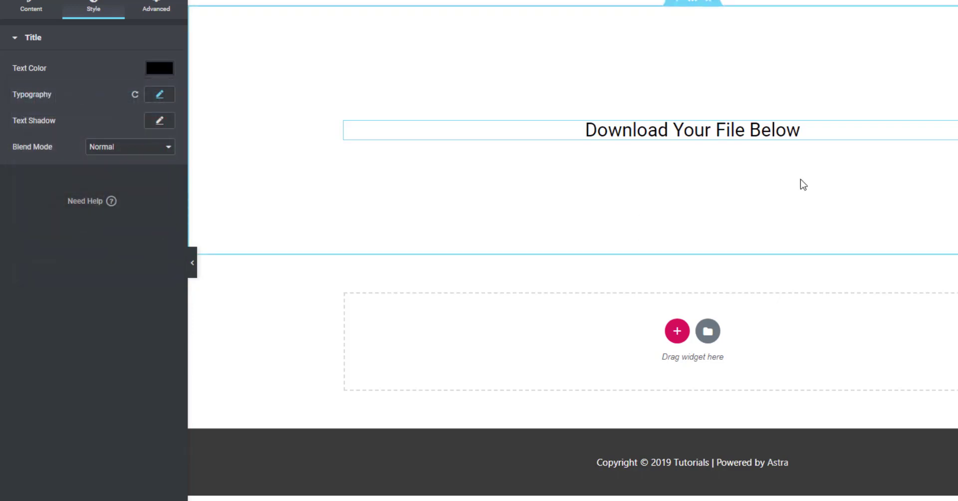
Step: Add a Button widget directly below the "Download Your File Below" heading and center it
left_click(176, 2)
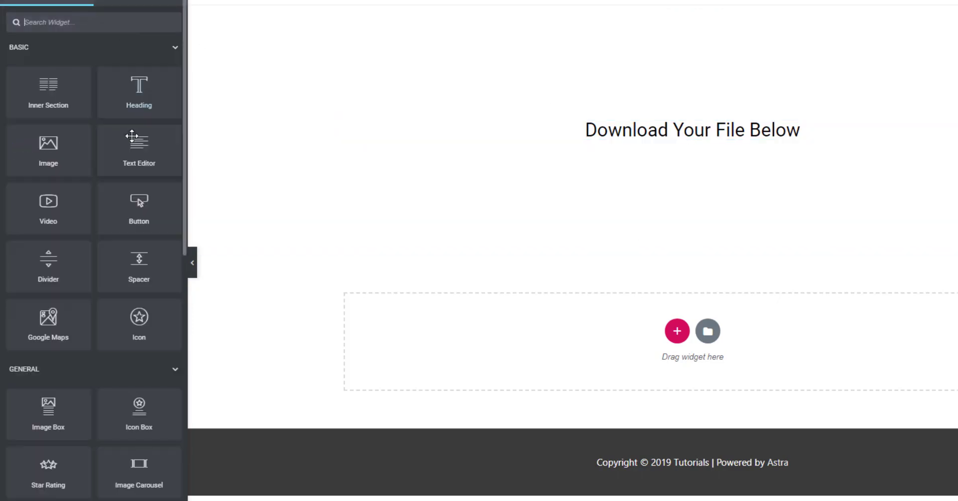
left_click_drag(109, 212, 706, 134)
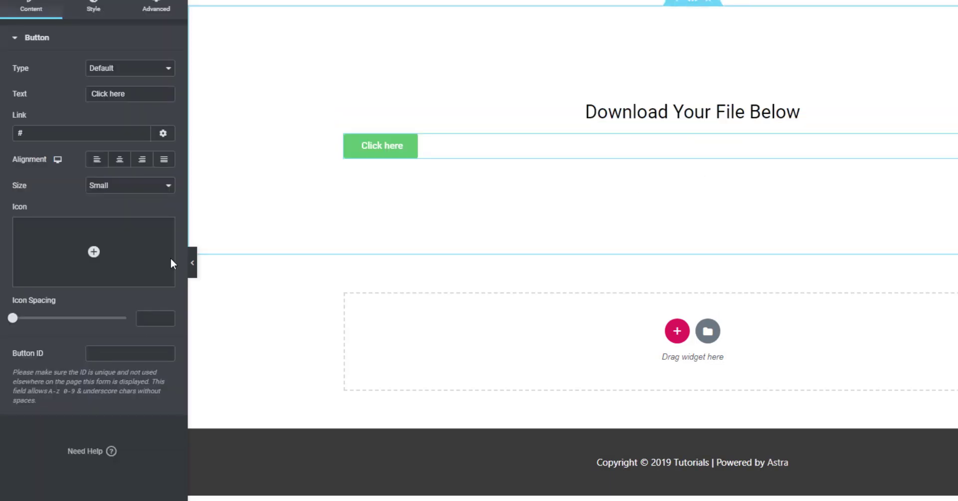
left_click(119, 159)
Step: Try to replace the button's placeholder link with the copied download URL
left_click(75, 133)
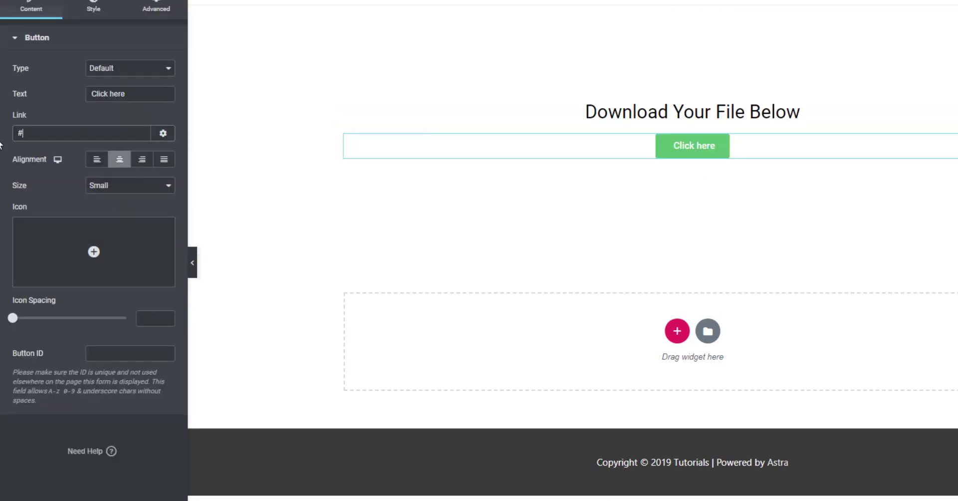
key("BackSpace")
right_click(47, 135)
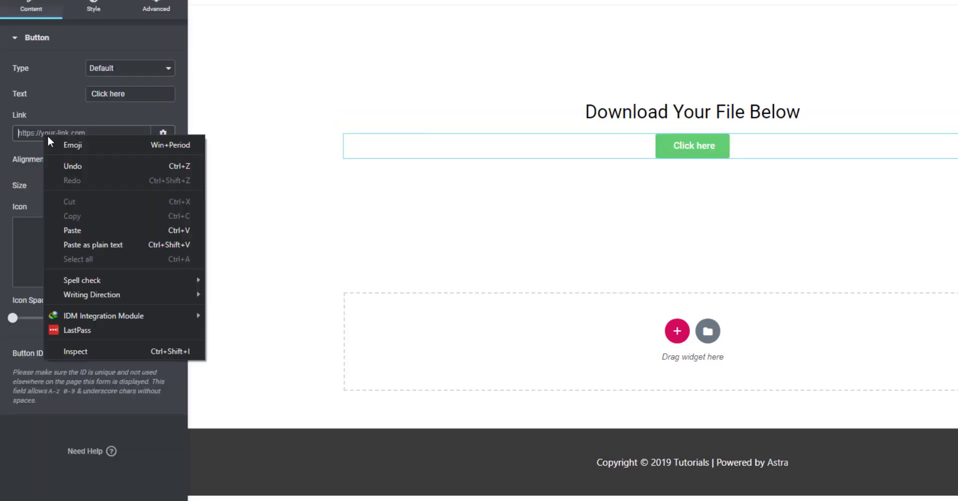
left_click(87, 229)
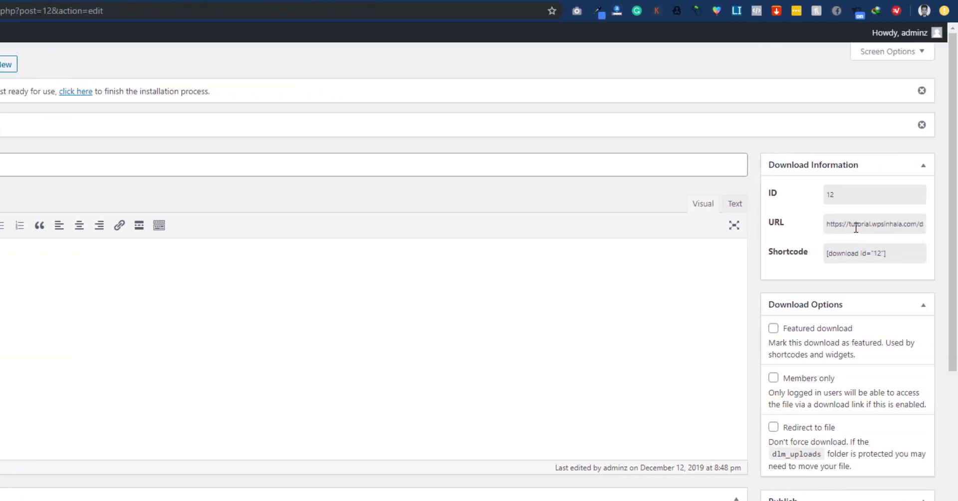
Step: Copy the URL again from the Test File download's information, and cancel the file download started along the way
double_click(858, 224)
triple_click(856, 227)
key("ctrl+c")
right_click(855, 227)
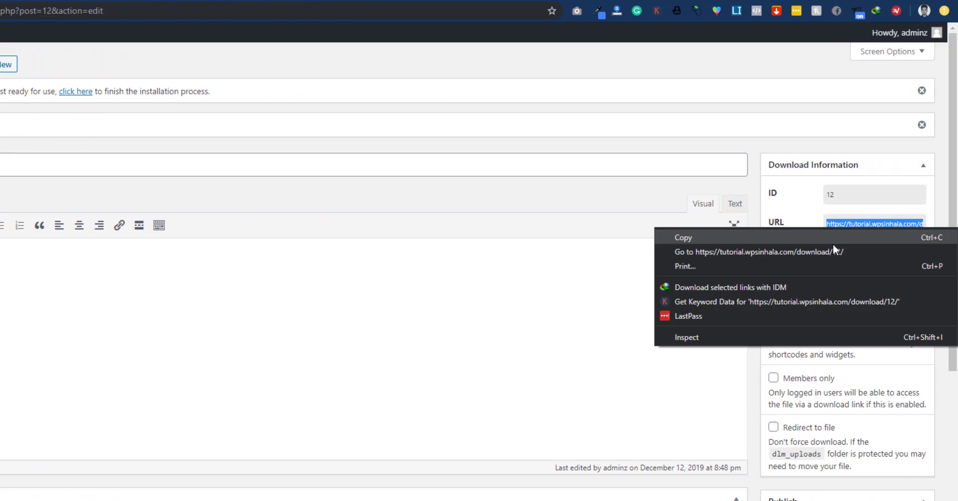
left_click(740, 247)
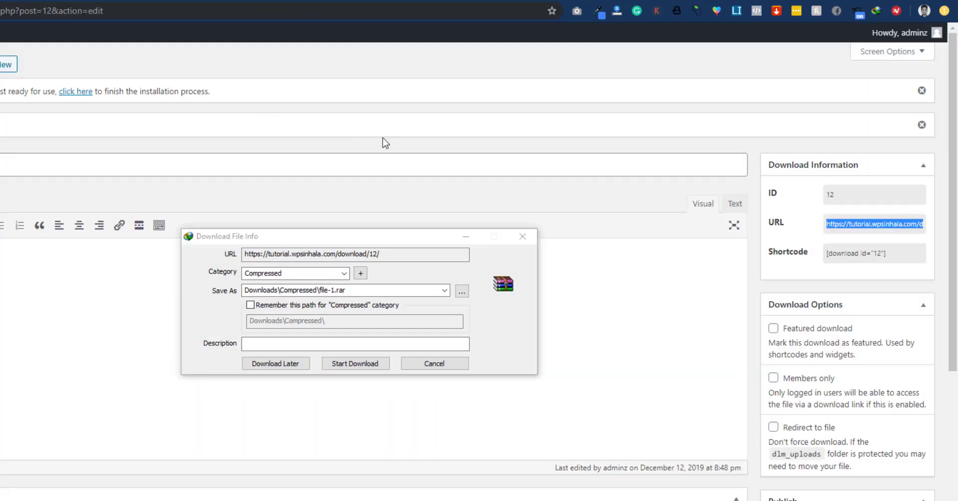
right_click(854, 230)
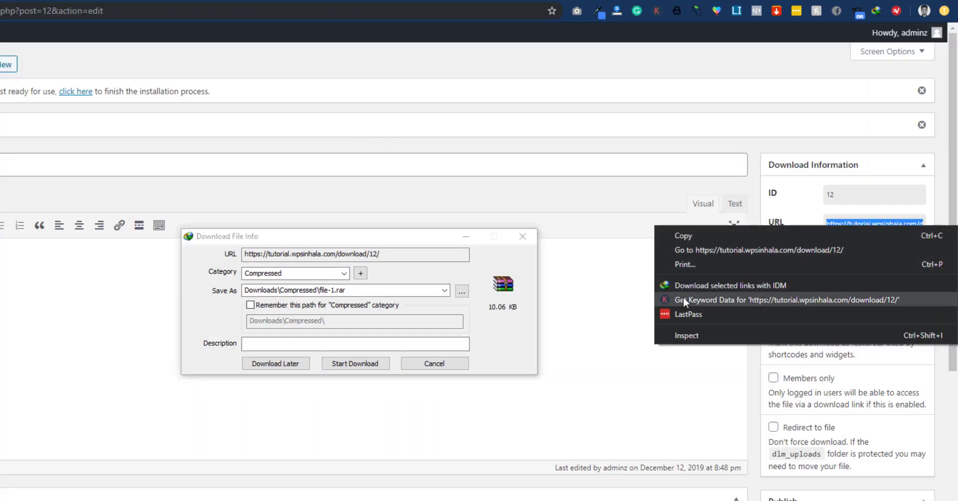
left_click(713, 238)
left_click(522, 236)
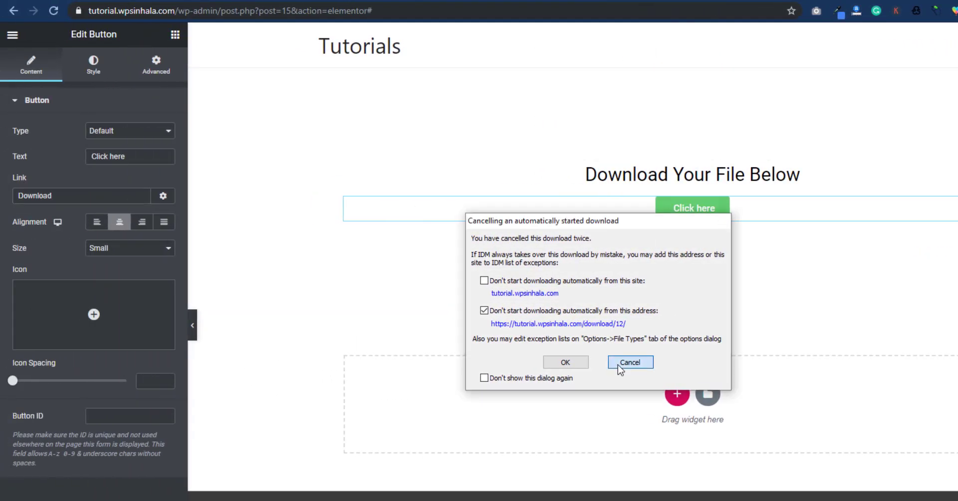
left_click(620, 366)
double_click(62, 195)
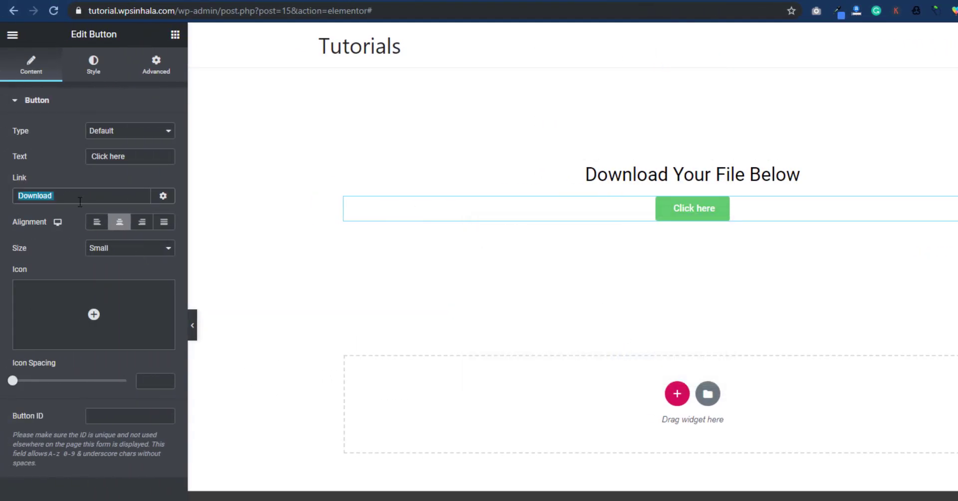
key("ctrl+v")
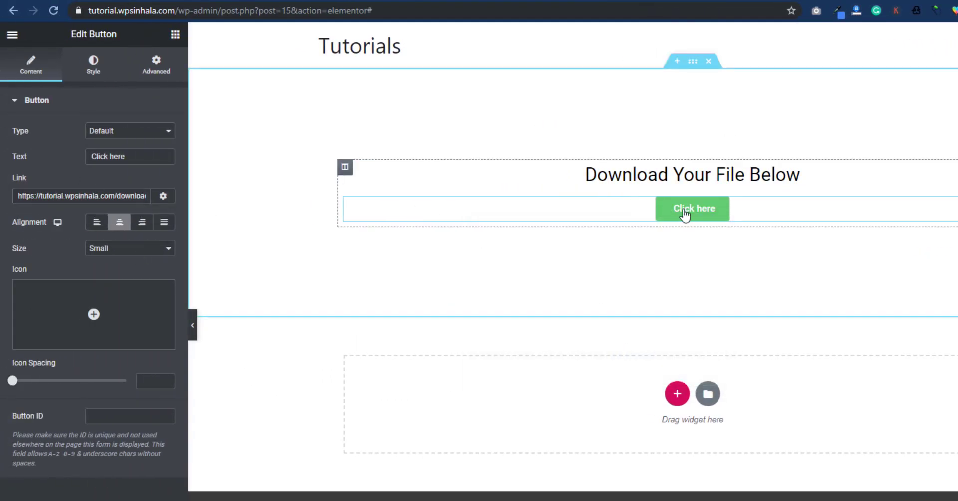
type("Download")
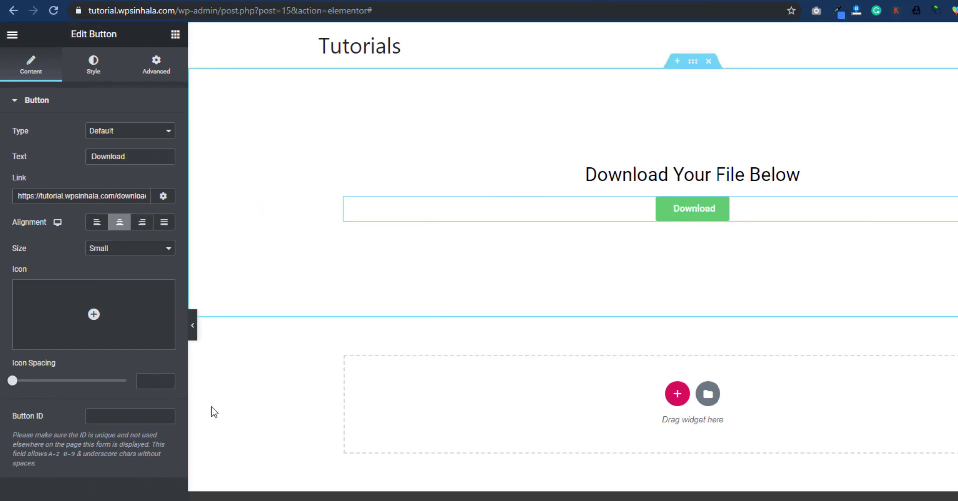
Step: Update the page and test its Download button in the preview, cancelling the file download it starts
left_click(130, 496)
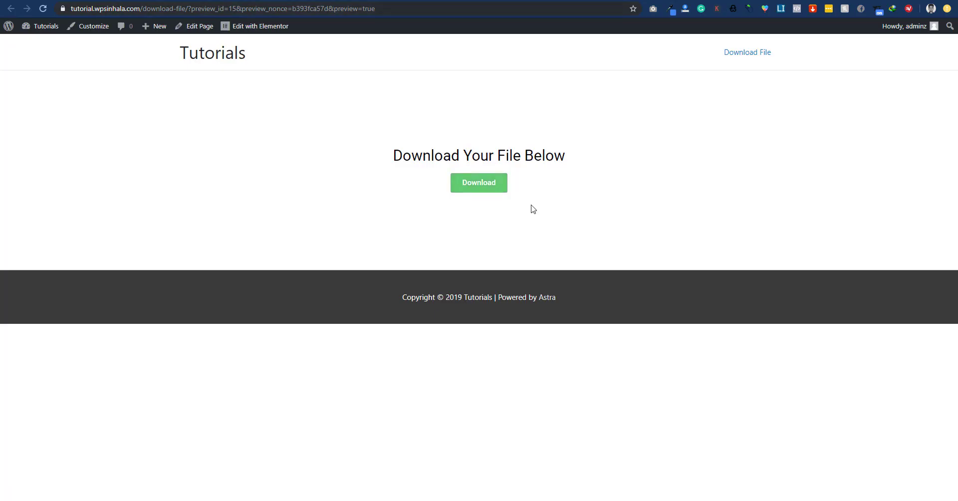
left_click(479, 191)
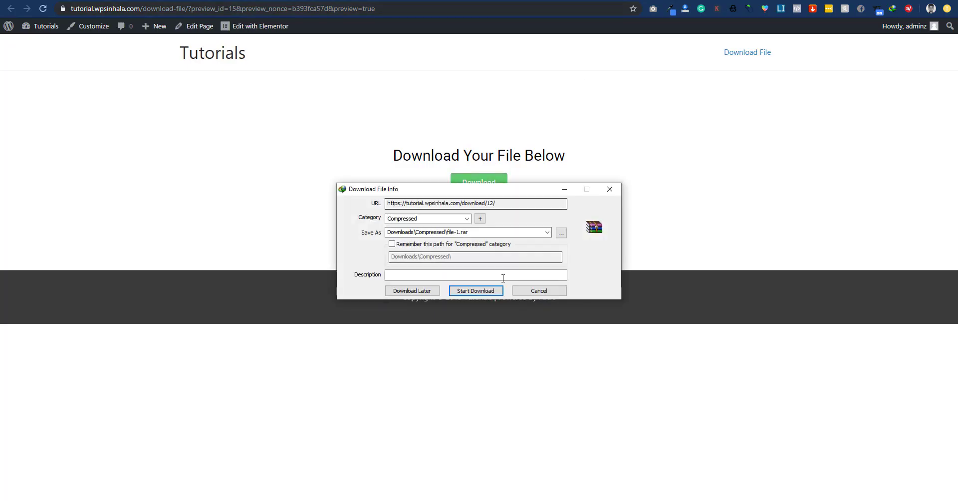
left_click(539, 291)
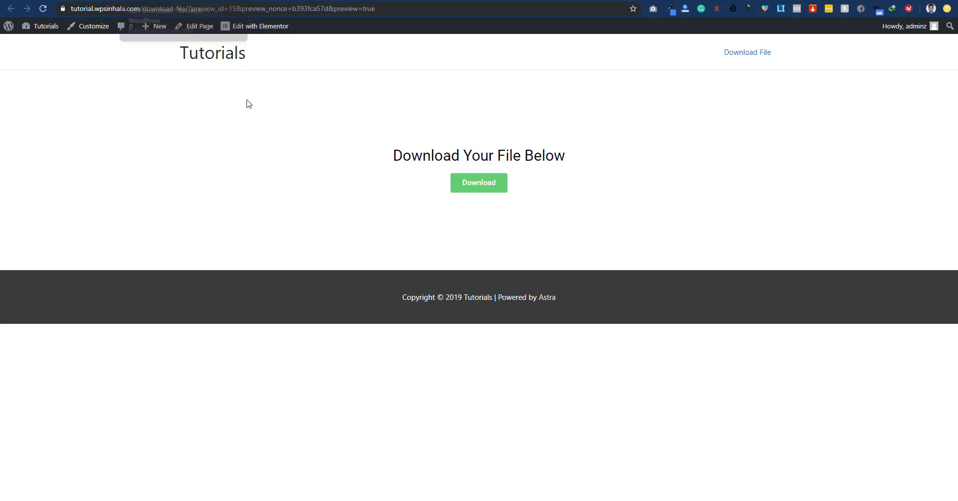
Step: Open the post "File" for editing, and copy the shortcode from the Test File download's information
key("ctrl+Tab")
key("ctrl+Tab")
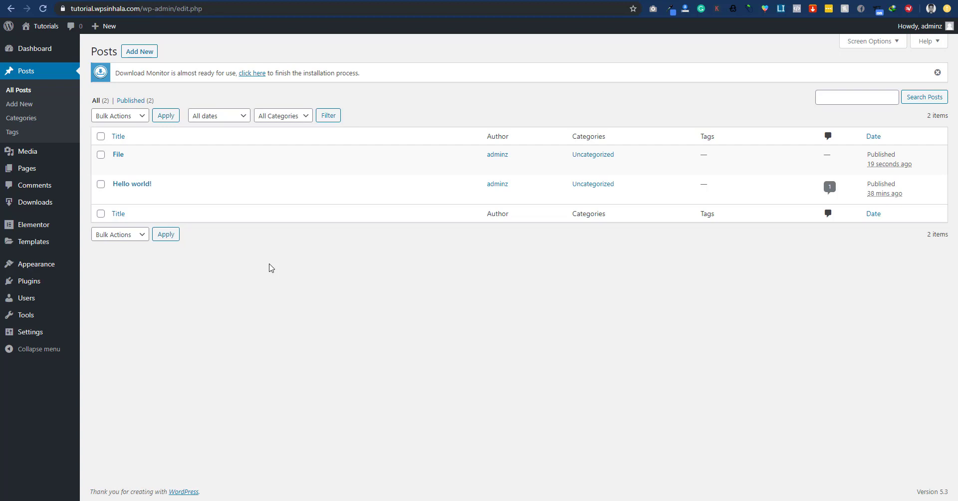
mouse_move(142, 165)
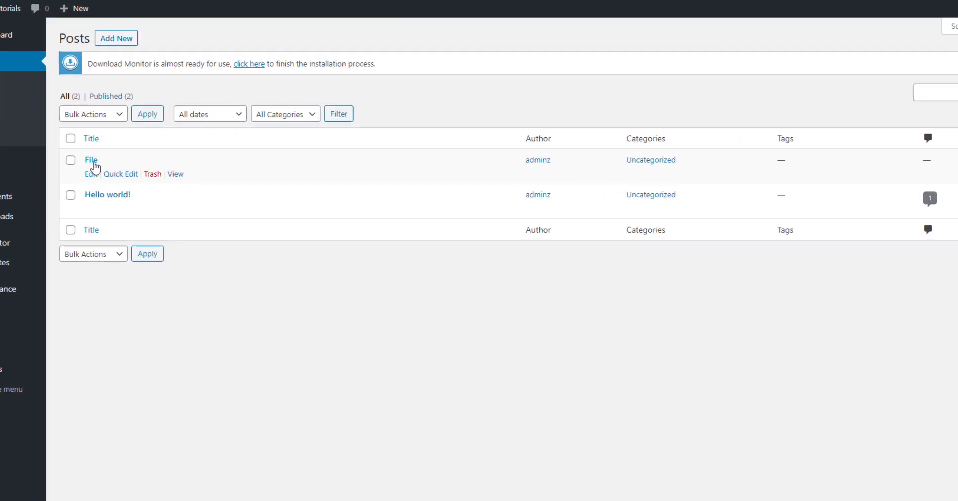
left_click(61, 185)
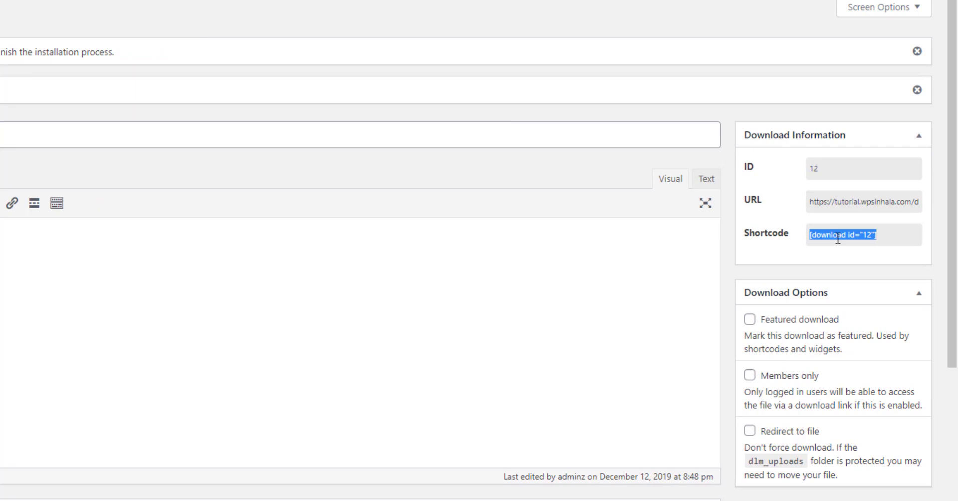
right_click(843, 238)
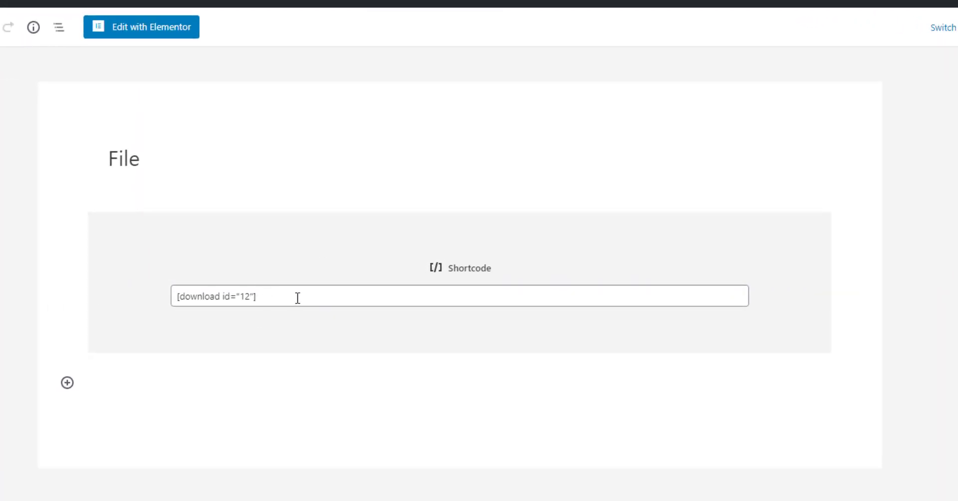
Step: Update the "File" post with [download id="12"] in its Shortcode block, and view the post on the site
left_click(297, 298)
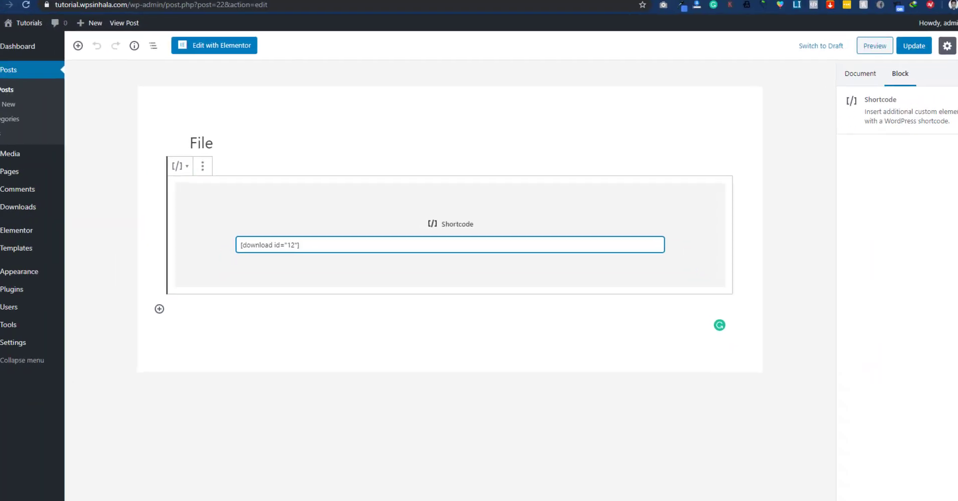
left_click(888, 48)
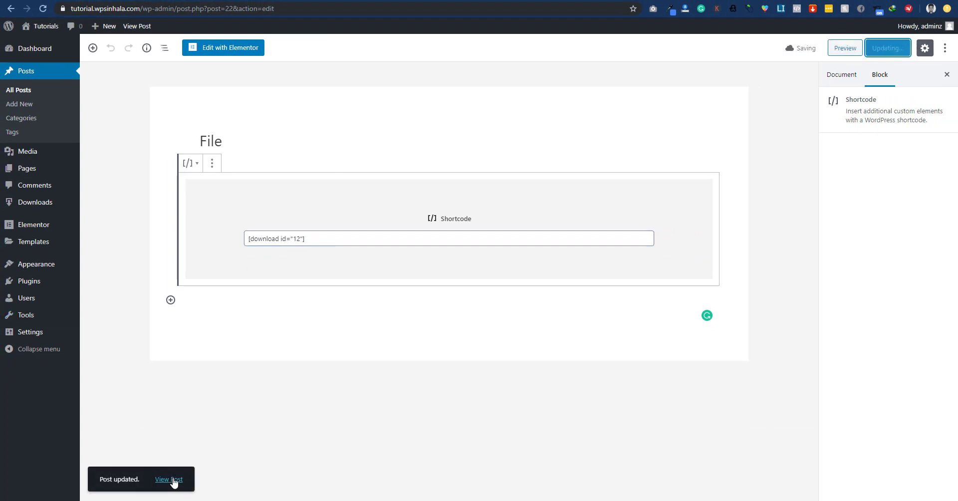
left_click(172, 480)
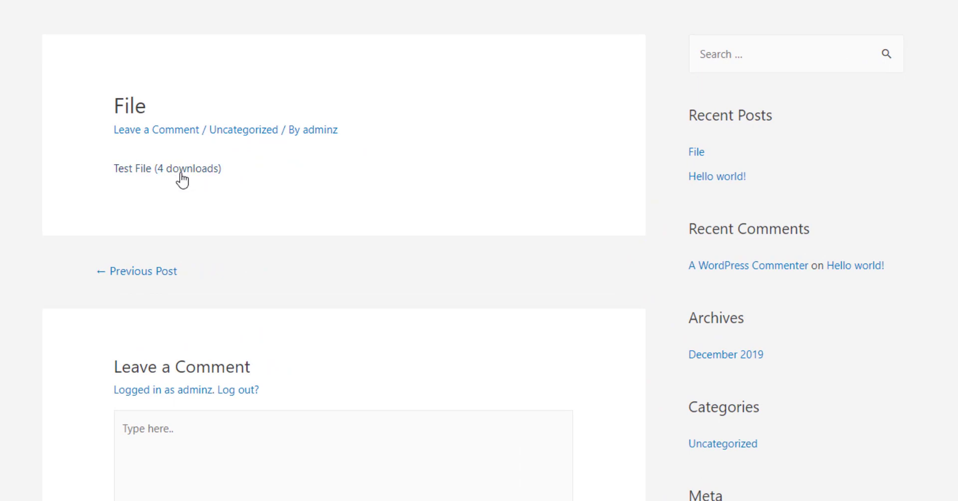
Step: Test the Test File link in the post, cancel the file download it starts, and add no download exception
left_click(182, 179)
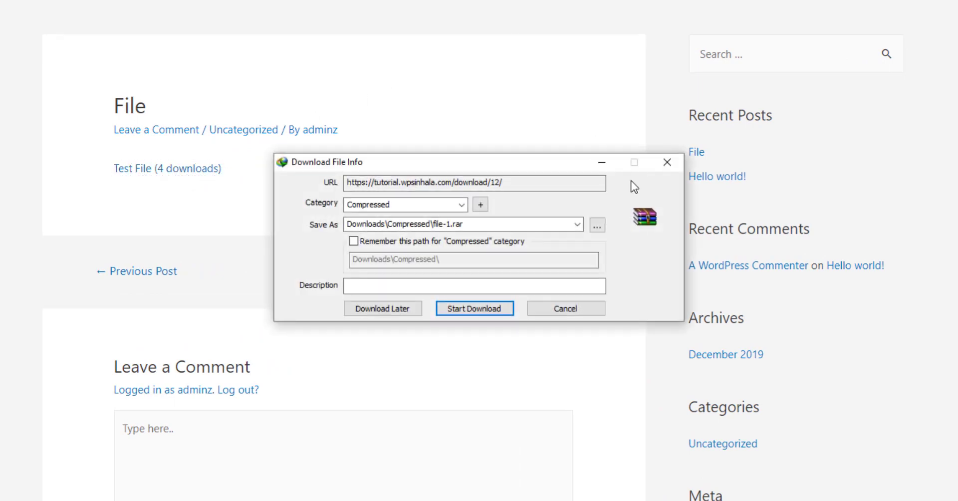
left_click(573, 312)
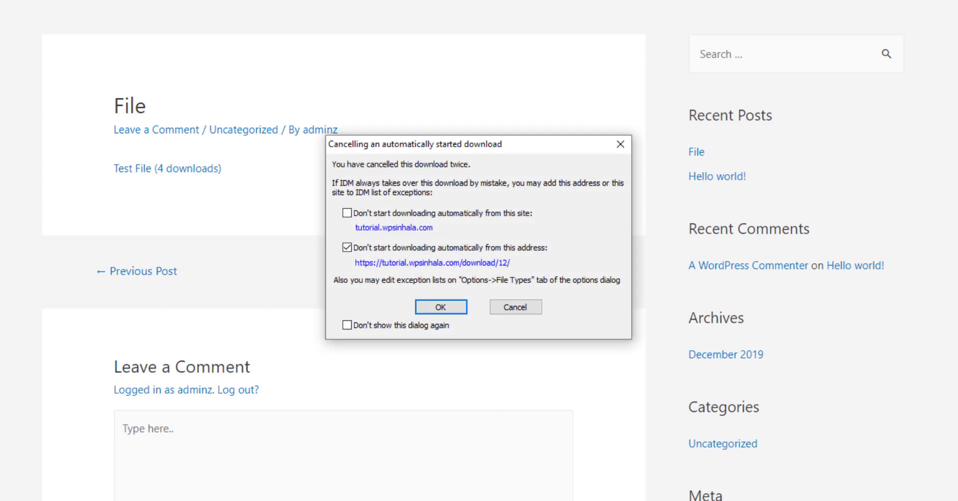
left_click(523, 308)
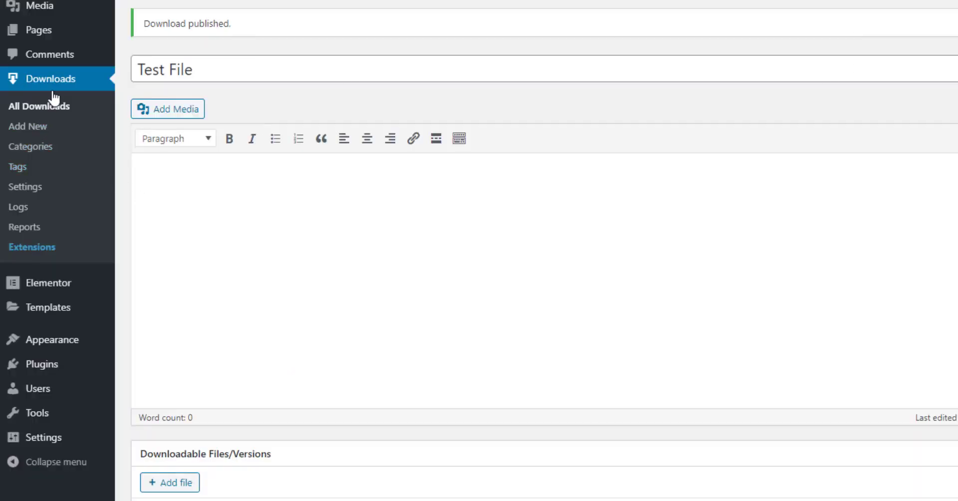
Step: Set Download Monitor's default template to "Button - CSS styled button showing title and count", save the settings, and reload the post
left_click(41, 194)
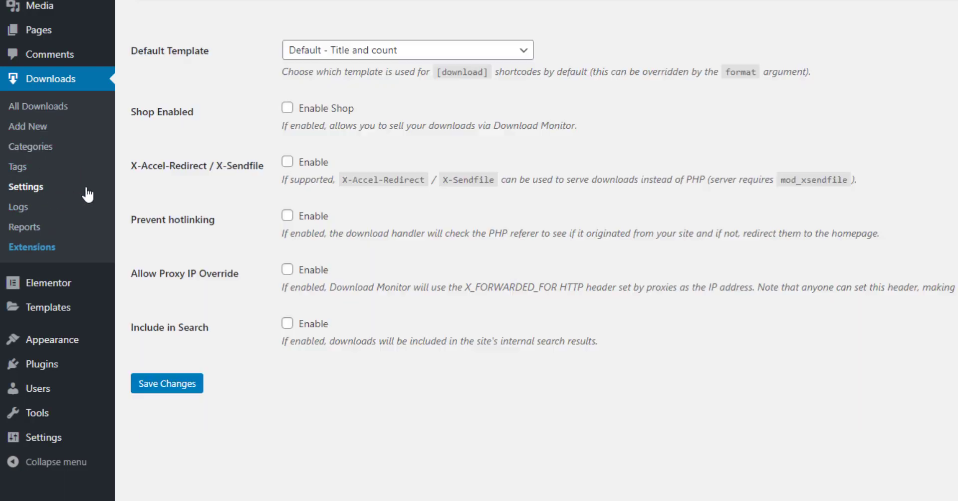
left_click(403, 48)
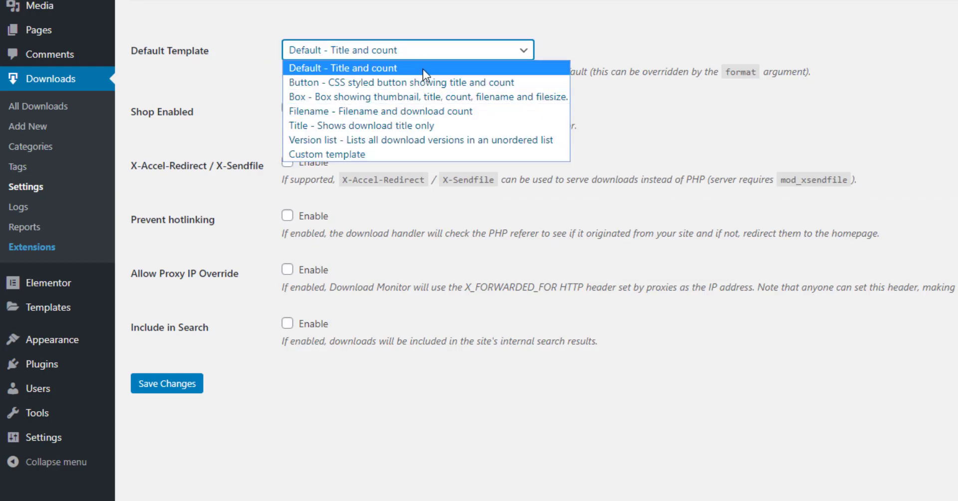
left_click(352, 82)
left_click(181, 389)
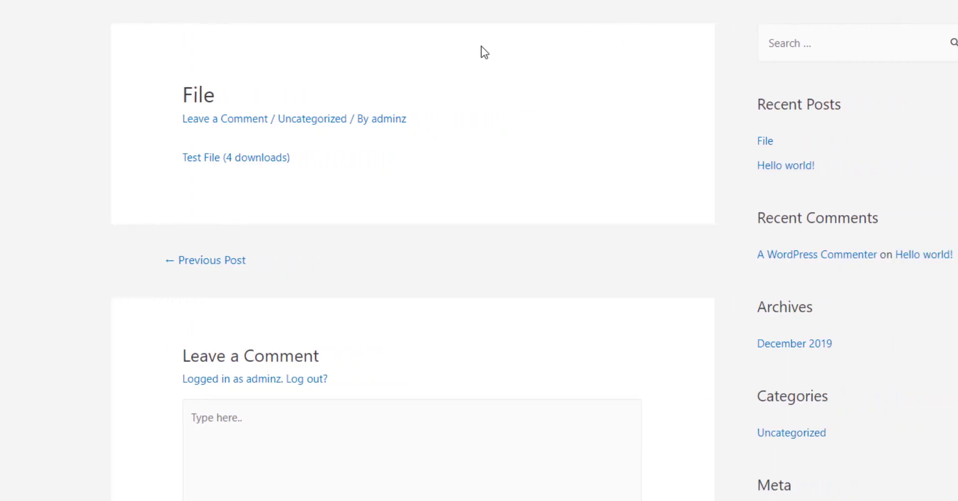
key("F5")
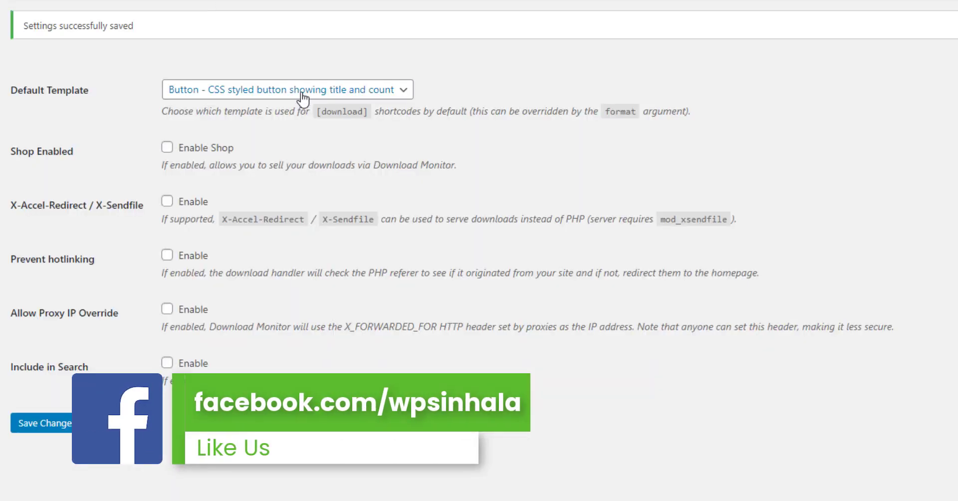
Step: Review the other default template choices for downloads without picking one, and save the settings again
left_click(299, 94)
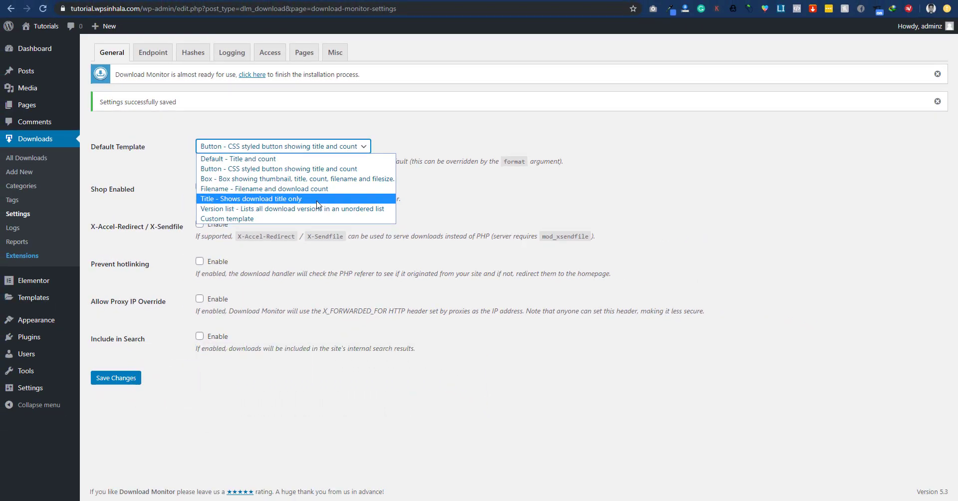
left_click(504, 220)
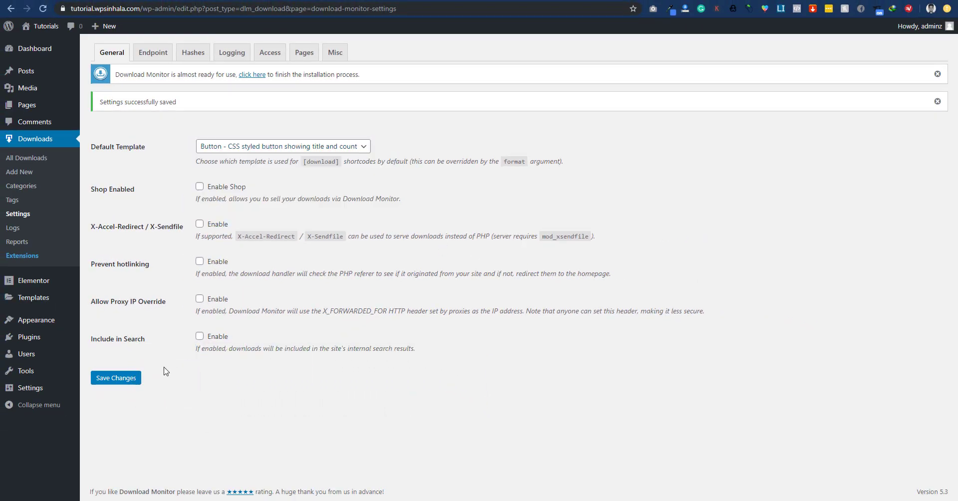
left_click(124, 378)
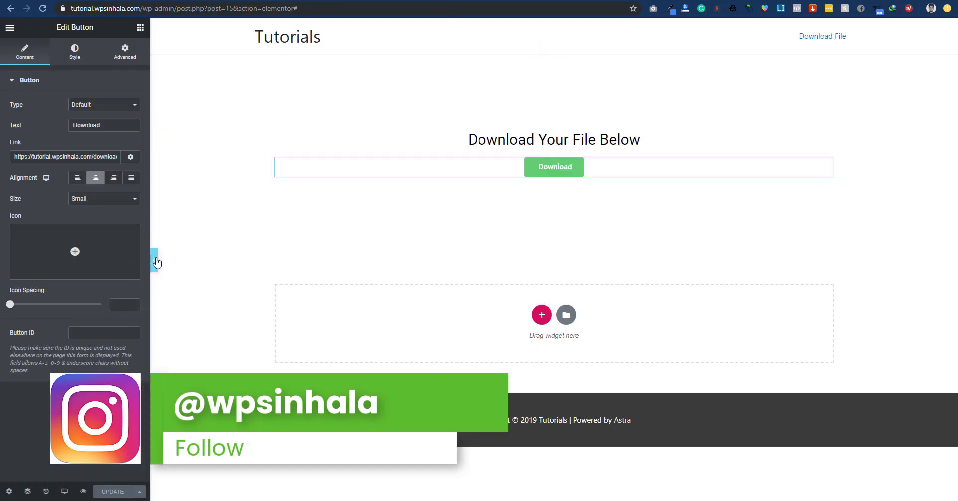
Step: Hide the Elementor panel to view the finished download page, and switch to the wpsinhala.com home page
left_click(151, 259)
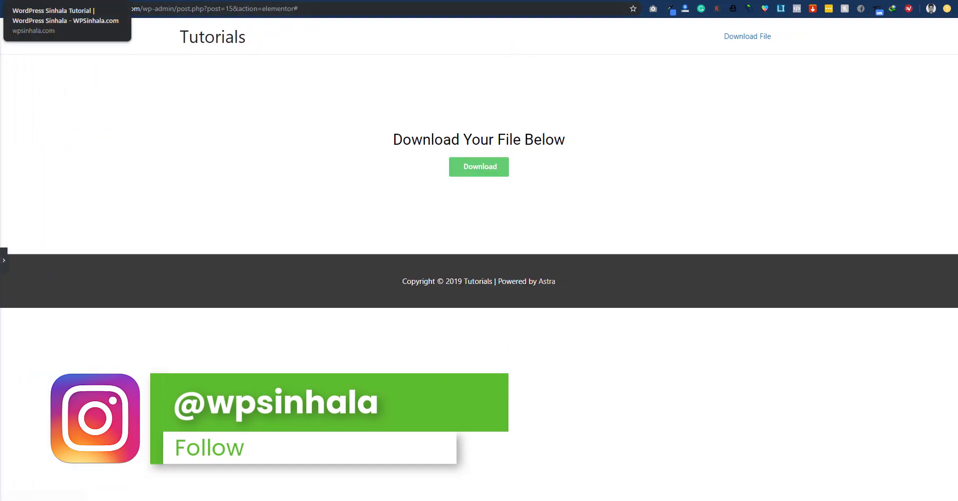
left_click(67, 1)
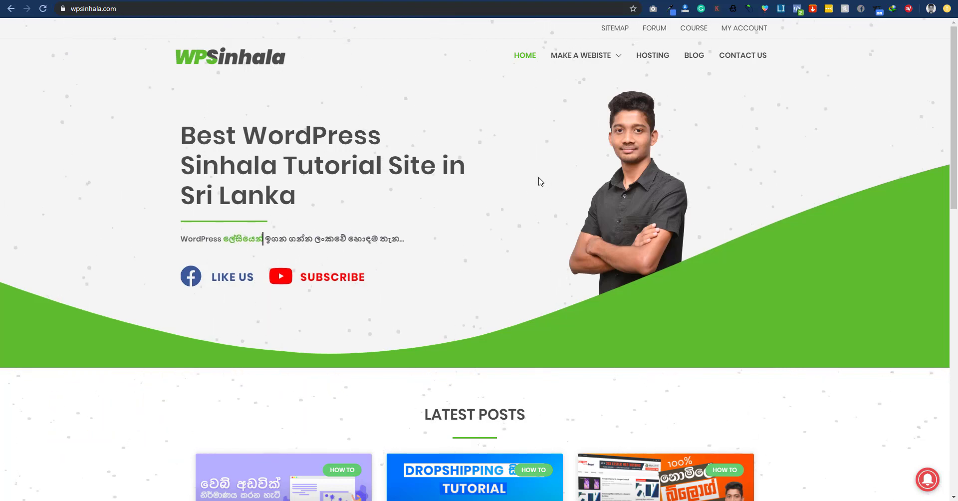